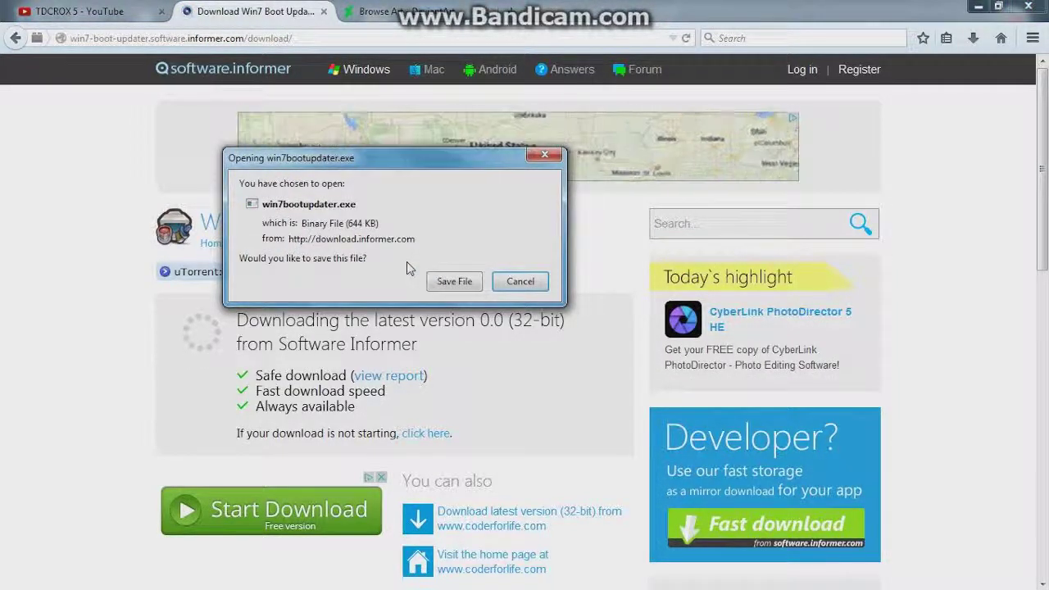
# - Cancel saving win7bootupdater.exe and minimize the browser to reveal the desktop
pyautogui.moveTo(513, 320); pyautogui.dragTo(562, 320)
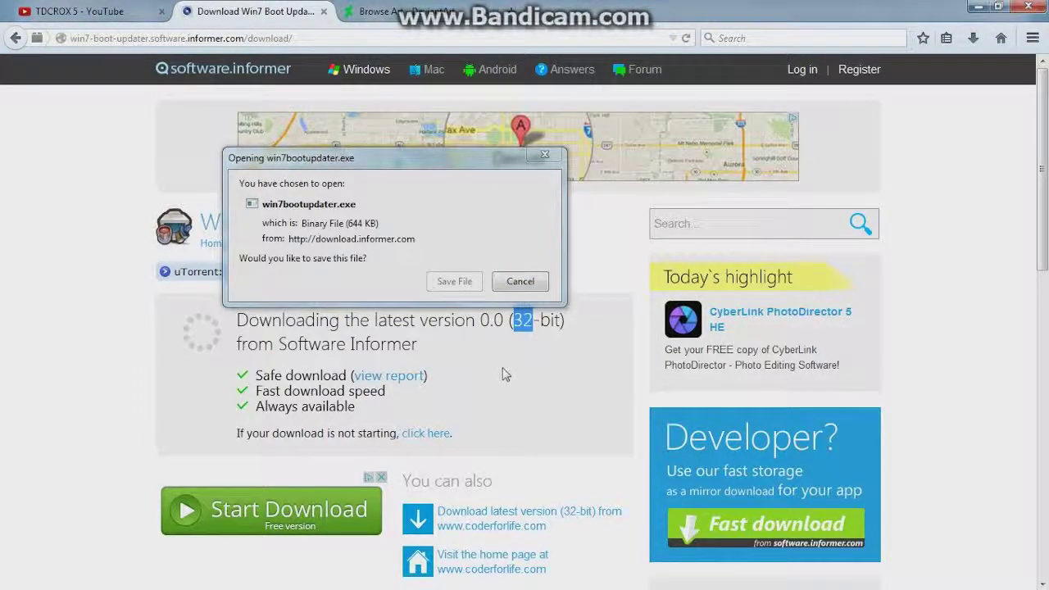
pyautogui.click(299, 179)
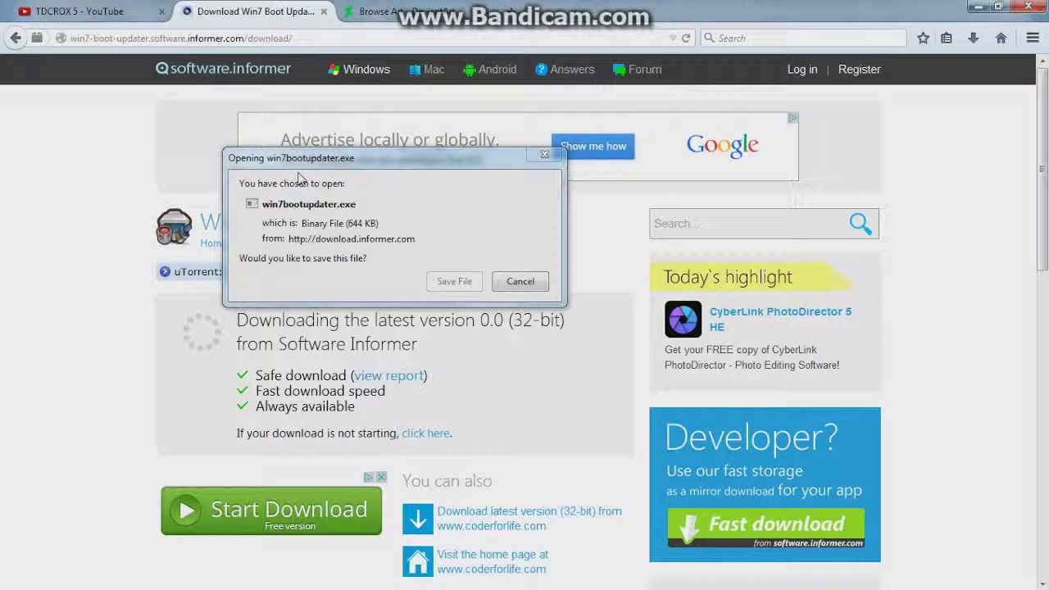
pyautogui.click(519, 281)
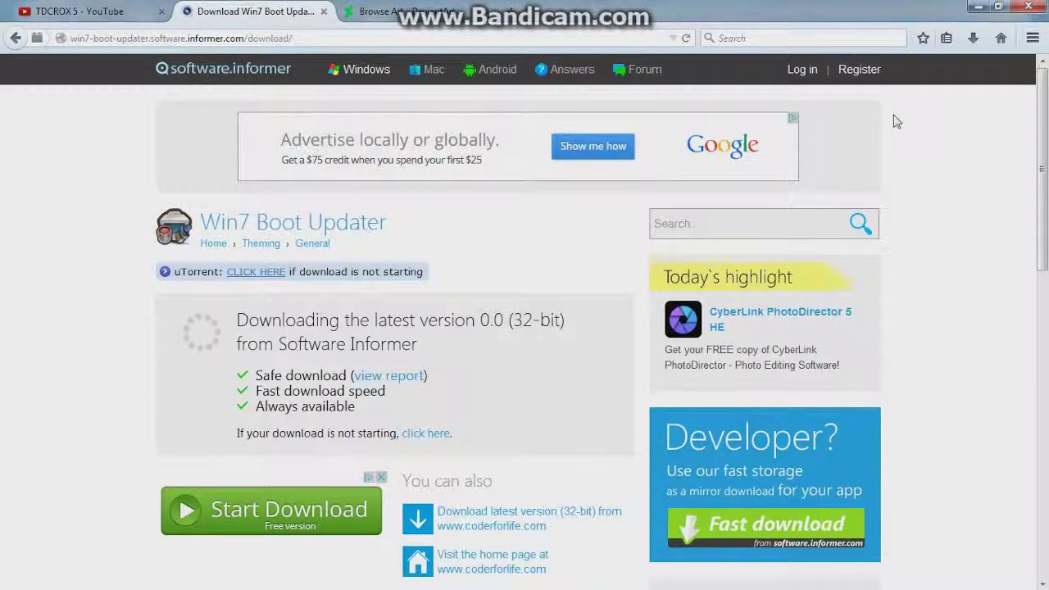
pyautogui.click(980, 6)
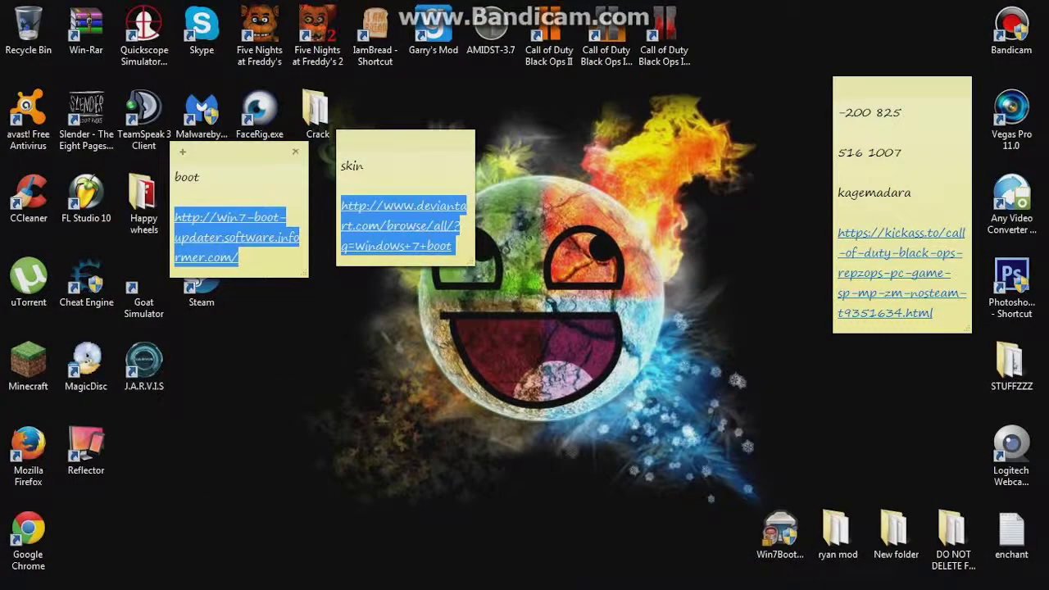
# - Hide the sticky notes, launch Win7BootUpdater from its desktop icon, then minimize it
pyautogui.click(402, 582)
pyautogui.rightClick(406, 582)
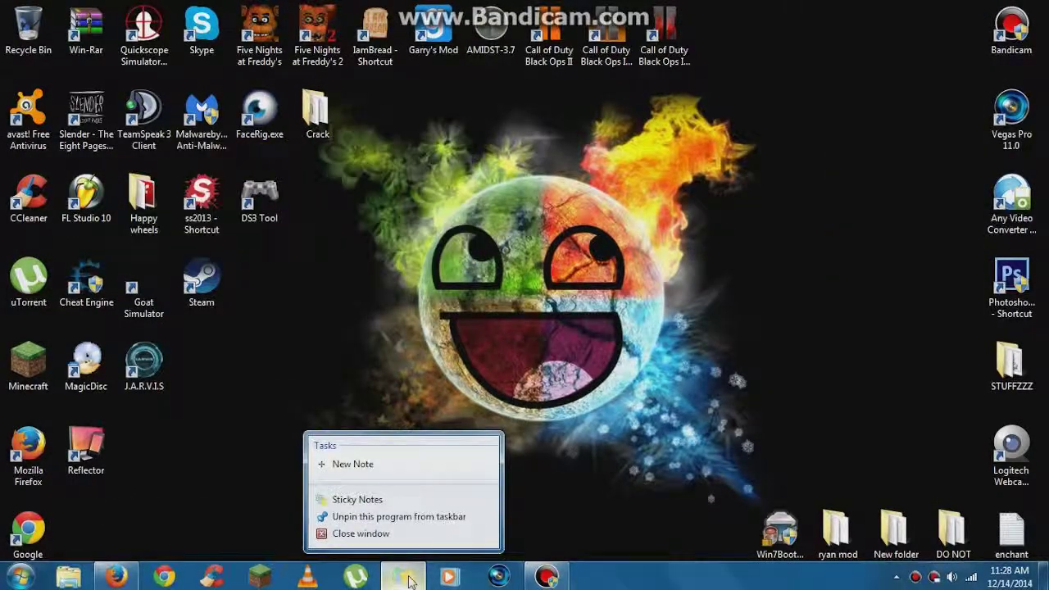
pyautogui.click(557, 514)
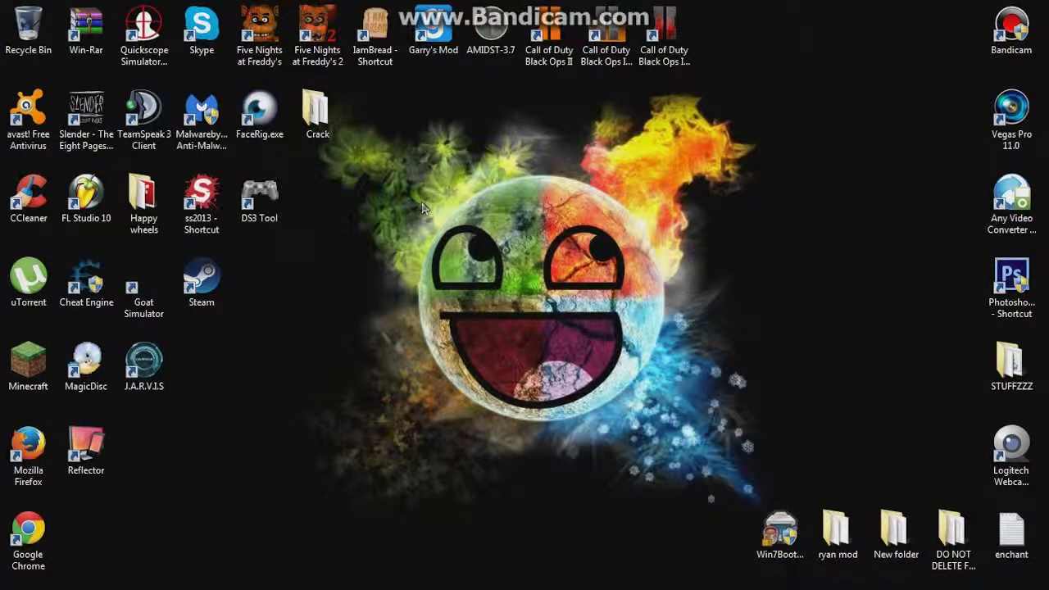
pyautogui.doubleClick(779, 531)
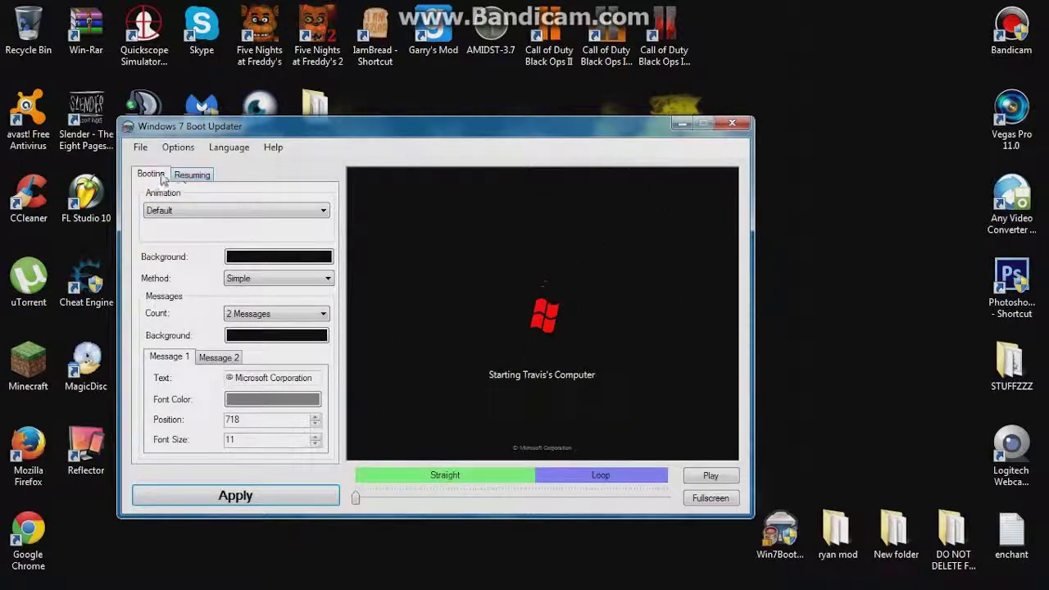
pyautogui.click(681, 125)
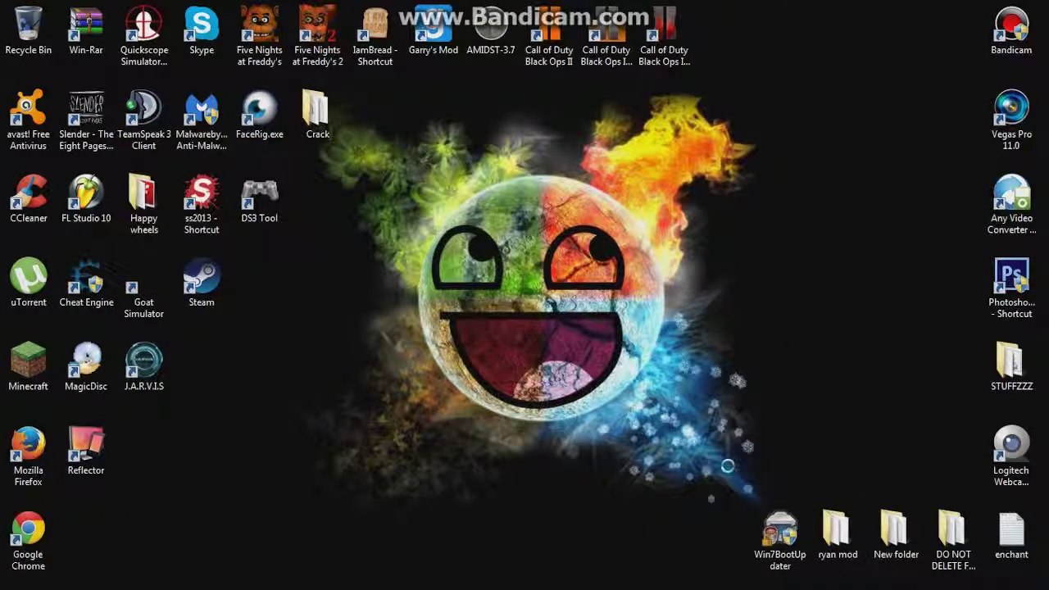
# - Create a new desktop folder named 'boot skins'
pyautogui.rightClick(749, 446)
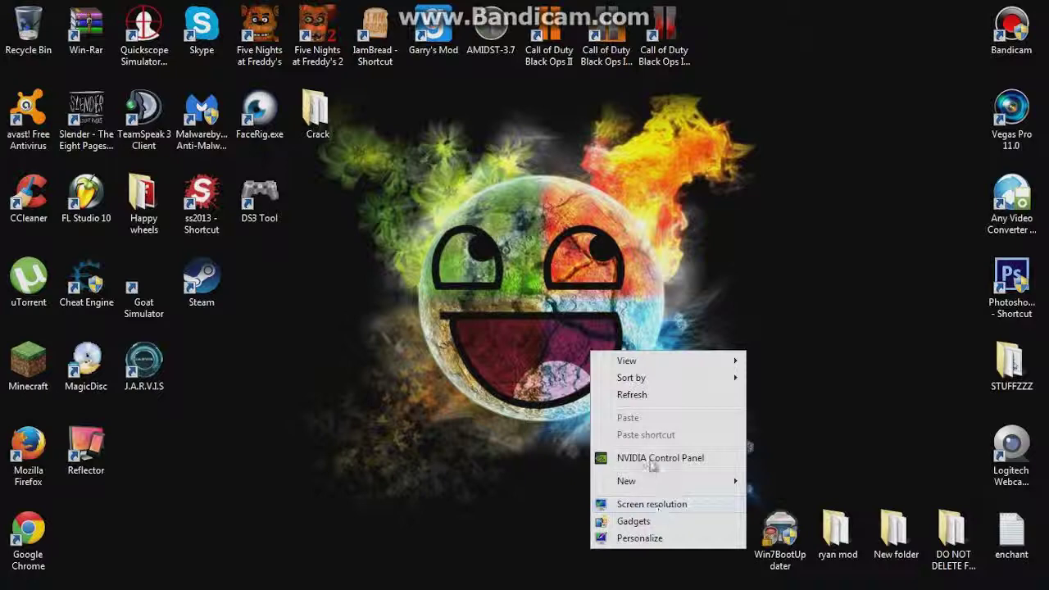
pyautogui.moveTo(647, 482)
pyautogui.click(779, 306)
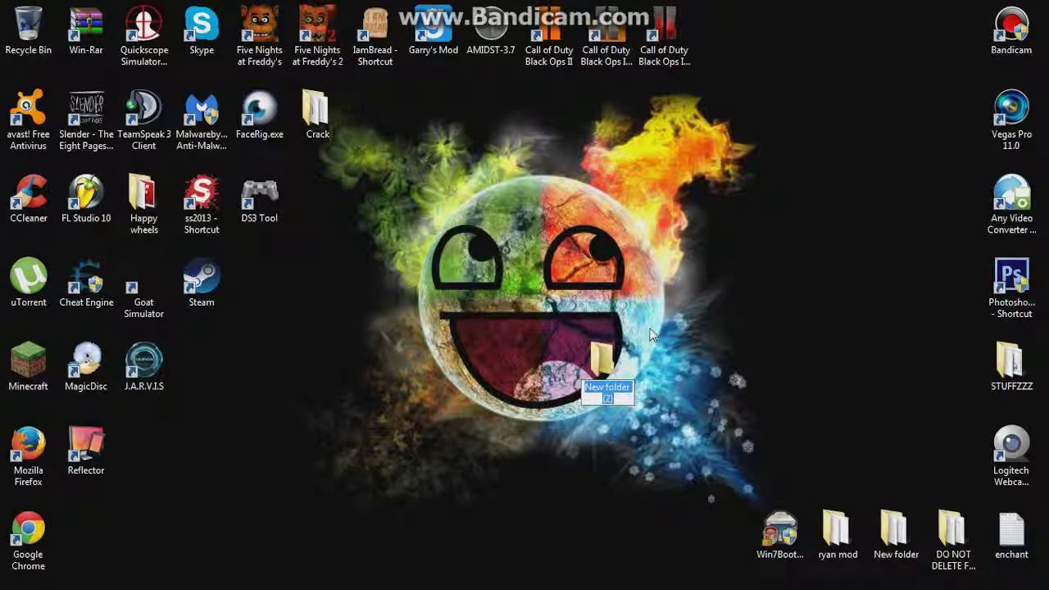
pyautogui.write('bbo')
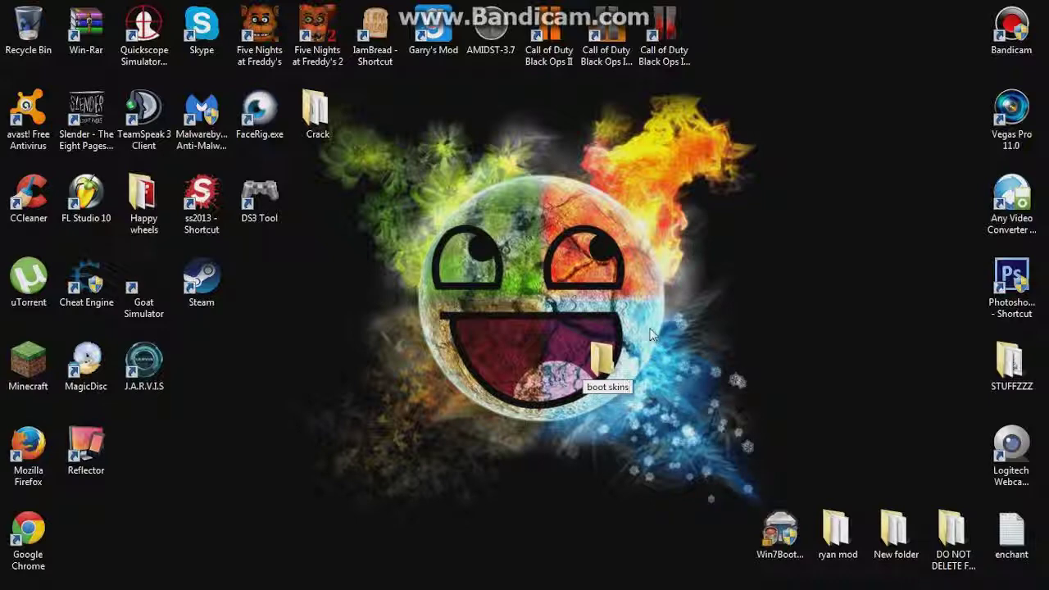
pyautogui.press('Return')
# - Delete the boot skins folder, close New folder, and bring Firefox back to the front
pyautogui.rightClick(607, 370)
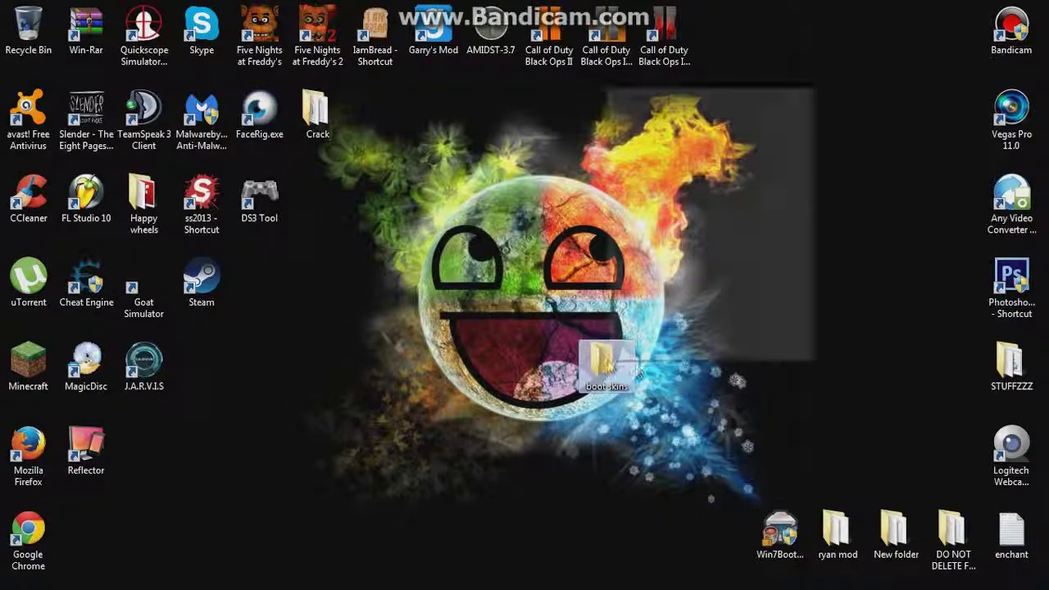
pyautogui.click(622, 309)
pyautogui.click(587, 368)
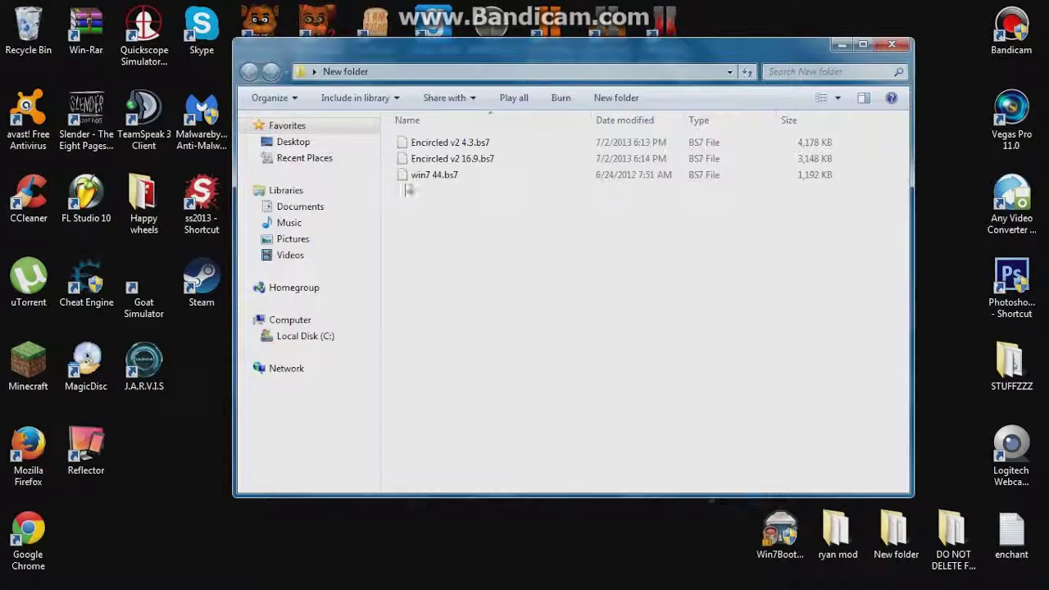
pyautogui.click(891, 45)
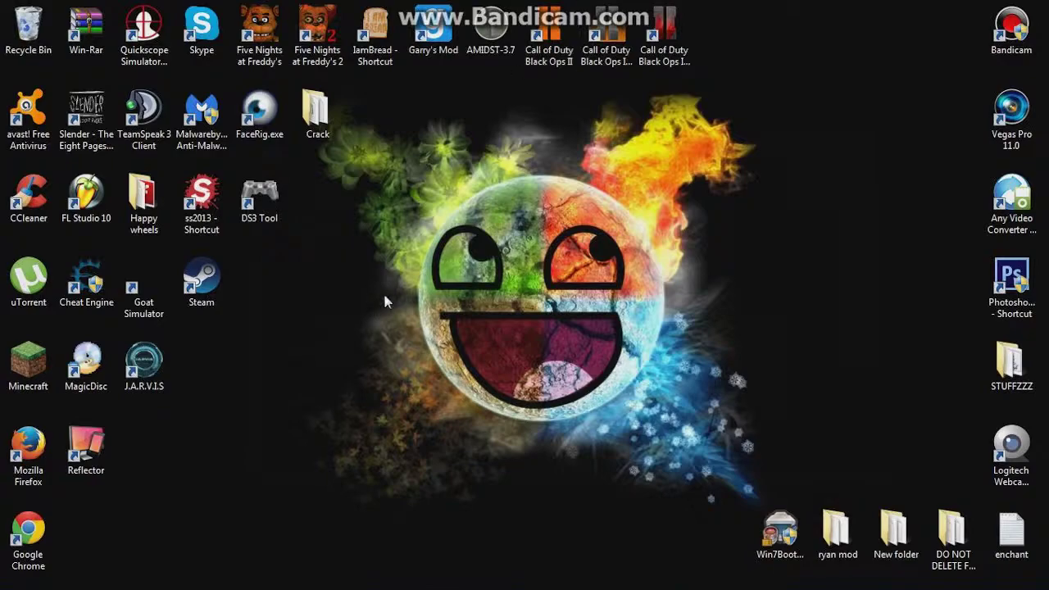
pyautogui.click(115, 579)
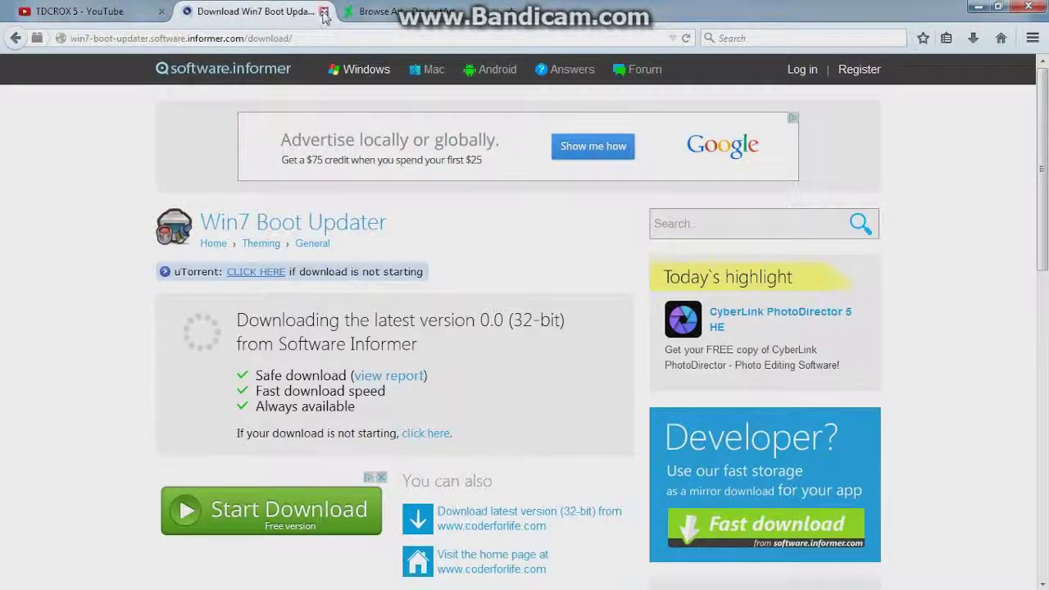
# - Close the Win7 Boot Updater and YouTube tabs and browse more windows 7 boot results
pyautogui.click(324, 11)
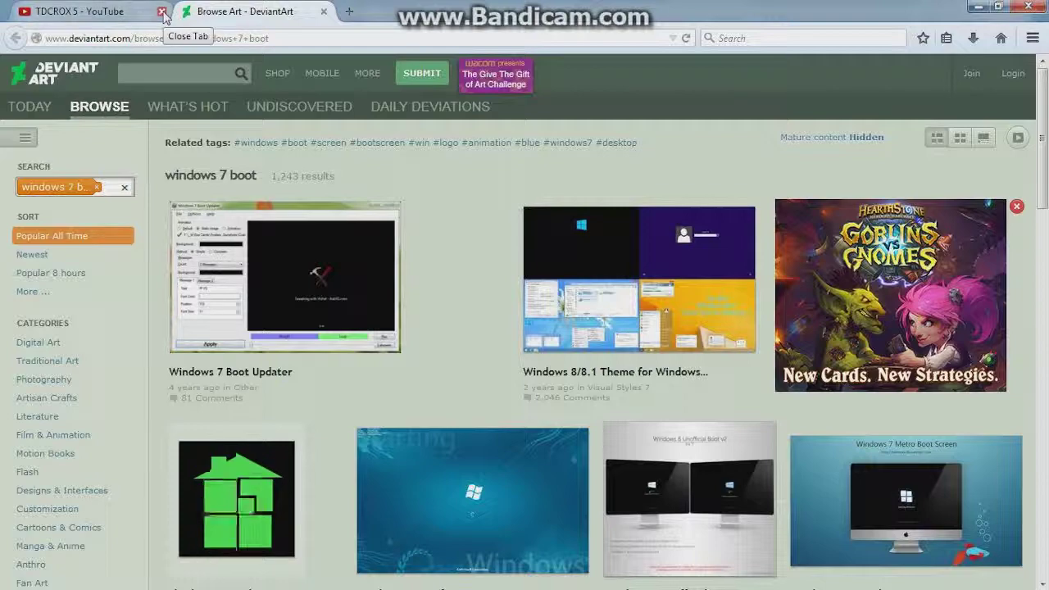
pyautogui.click(161, 11)
pyautogui.scroll(-4, 275, 190)
pyautogui.scroll(-5, 275, 195)
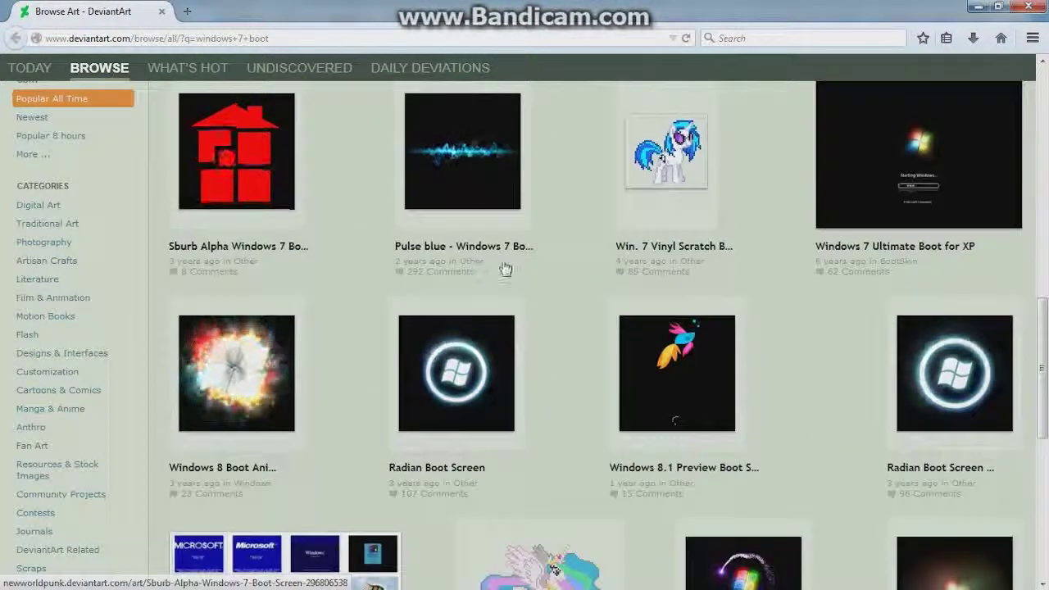
pyautogui.scroll(-2, 525, 276)
pyautogui.scroll(1, 281, 292)
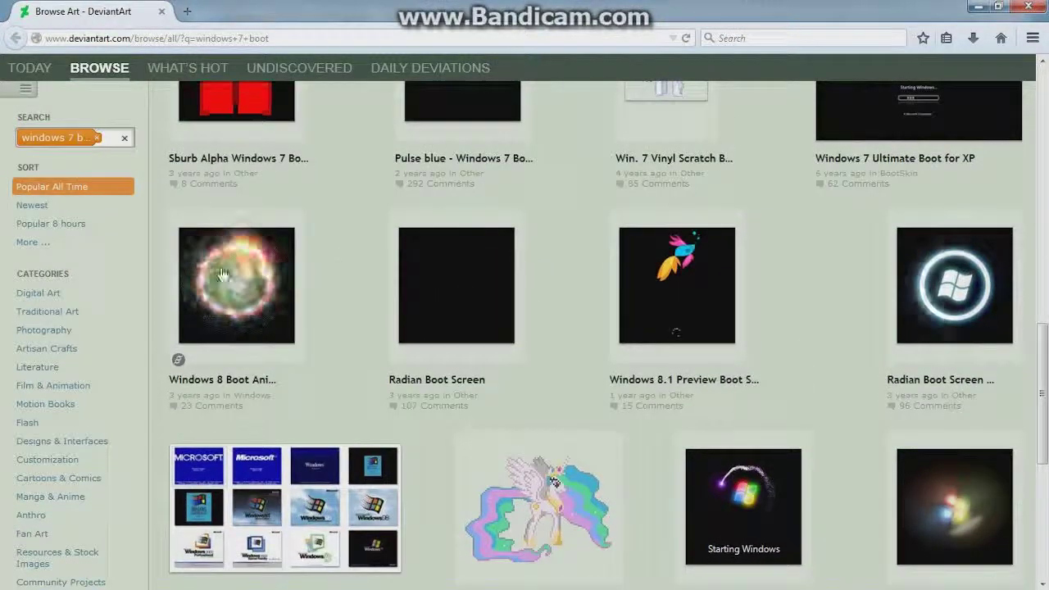
pyautogui.scroll(-1, 655, 336)
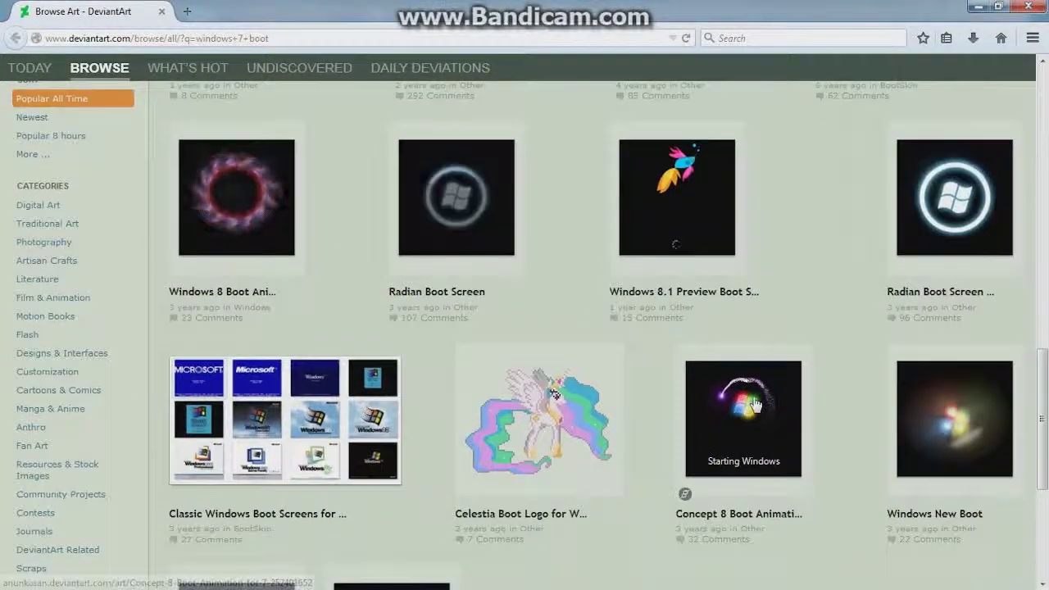
pyautogui.scroll(-2, 862, 410)
pyautogui.scroll(-2, 862, 414)
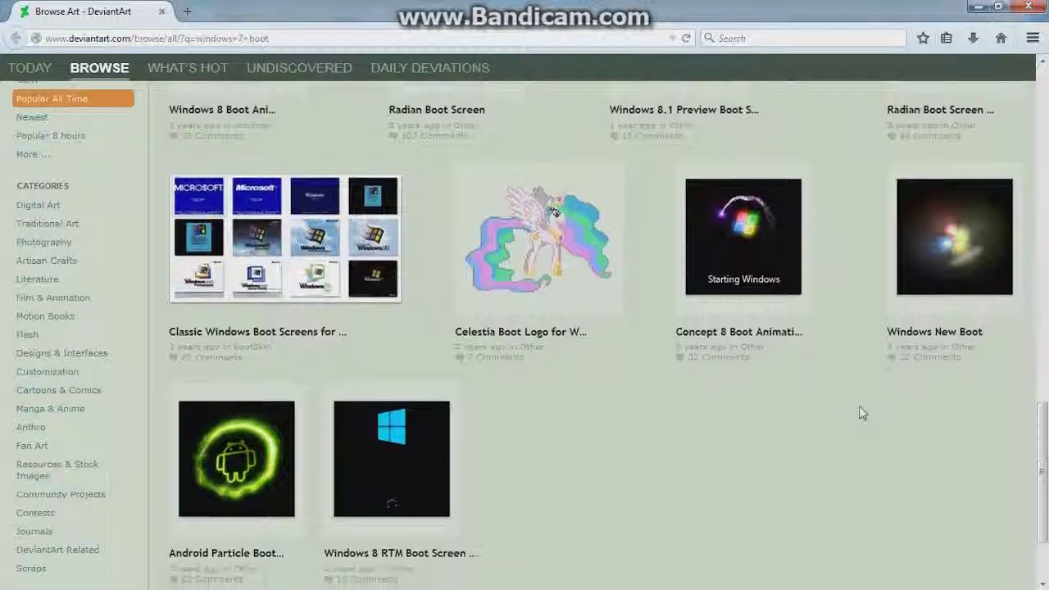
pyautogui.click(613, 524)
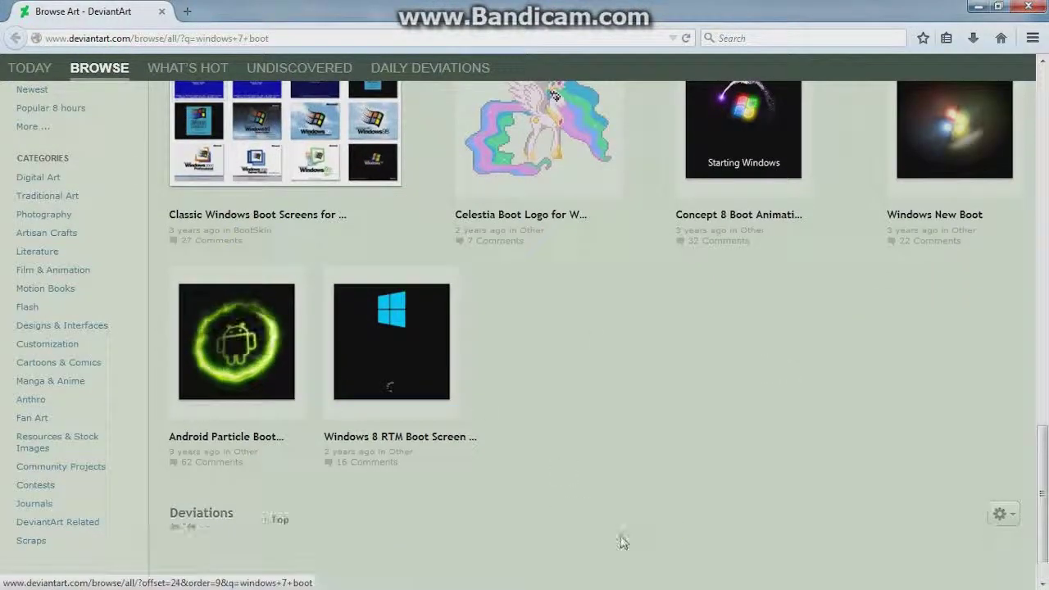
# - Open the Need for Speed The Run Boot Animation v1.2 page and save its zip
pyautogui.scroll(-2, 618, 463)
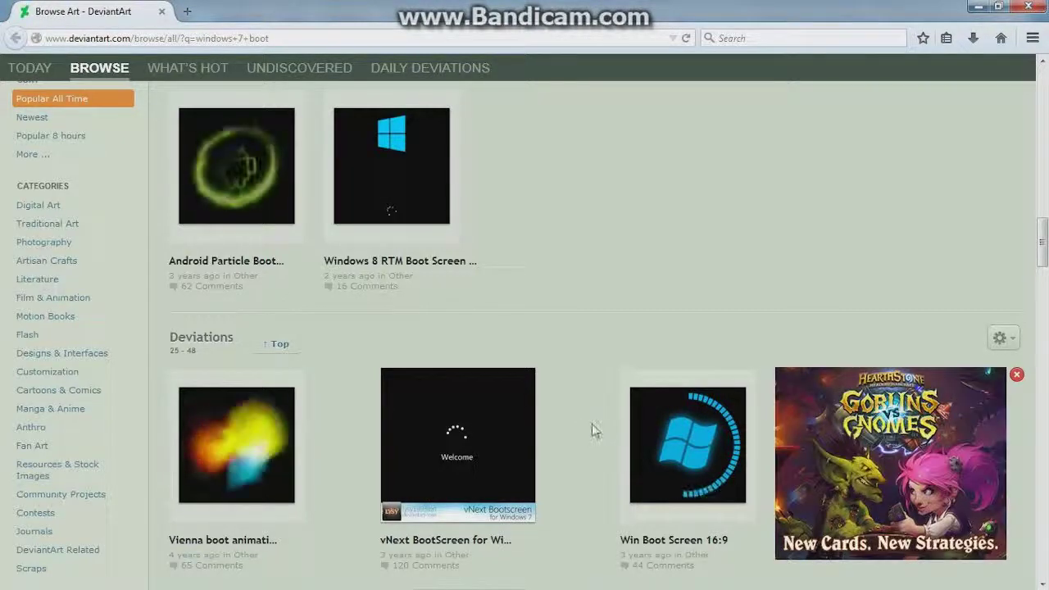
pyautogui.scroll(-4, 591, 424)
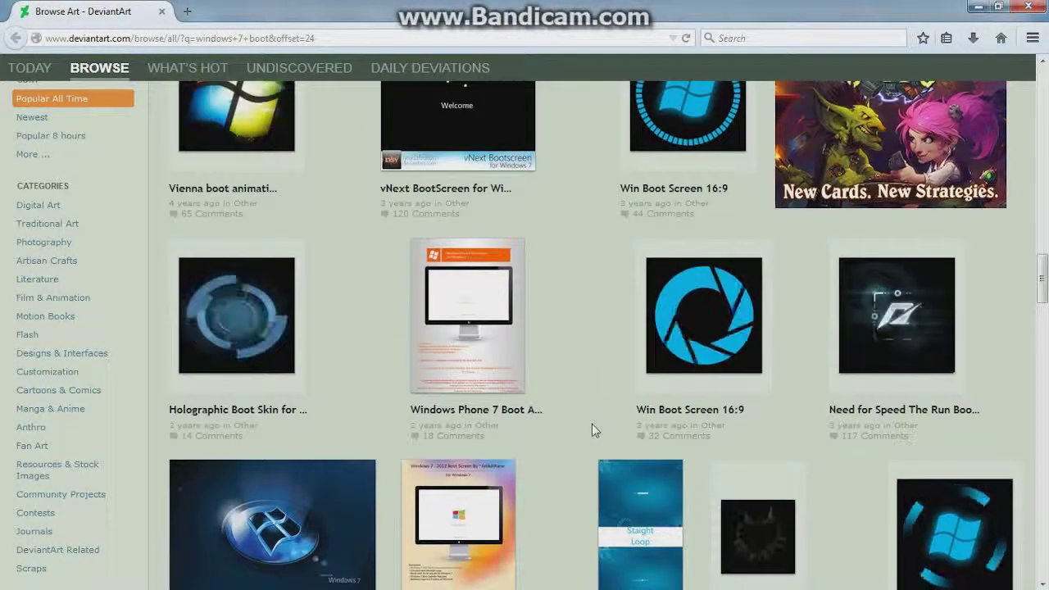
pyautogui.click(897, 366)
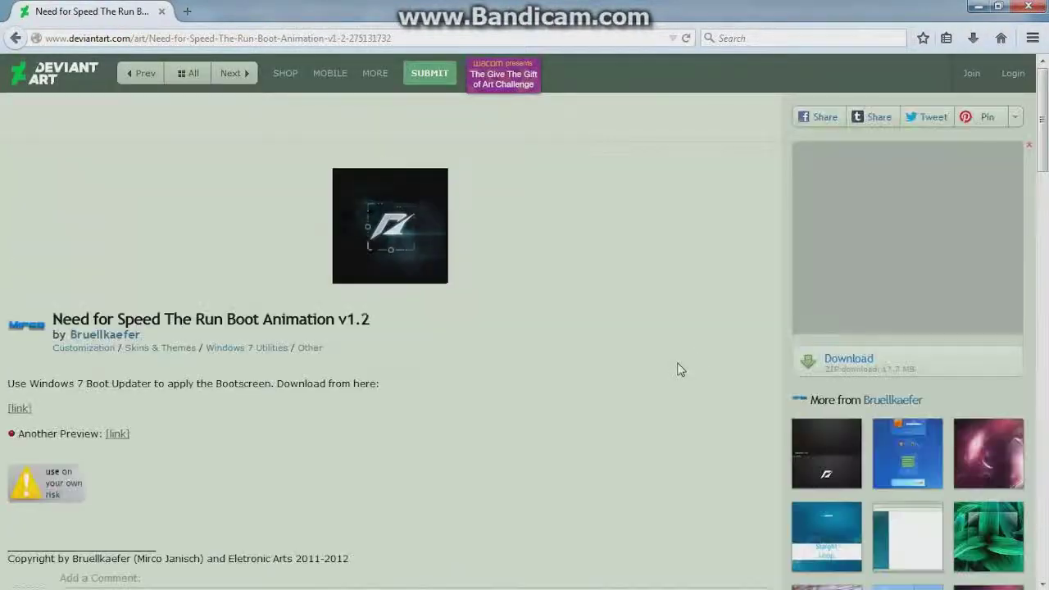
pyautogui.click(827, 361)
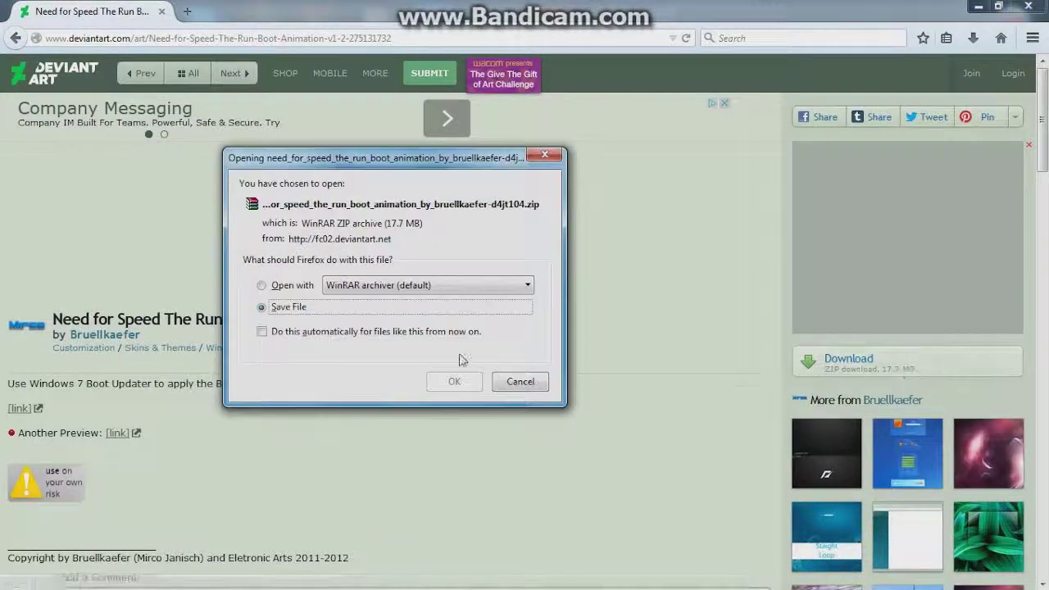
pyautogui.click(456, 383)
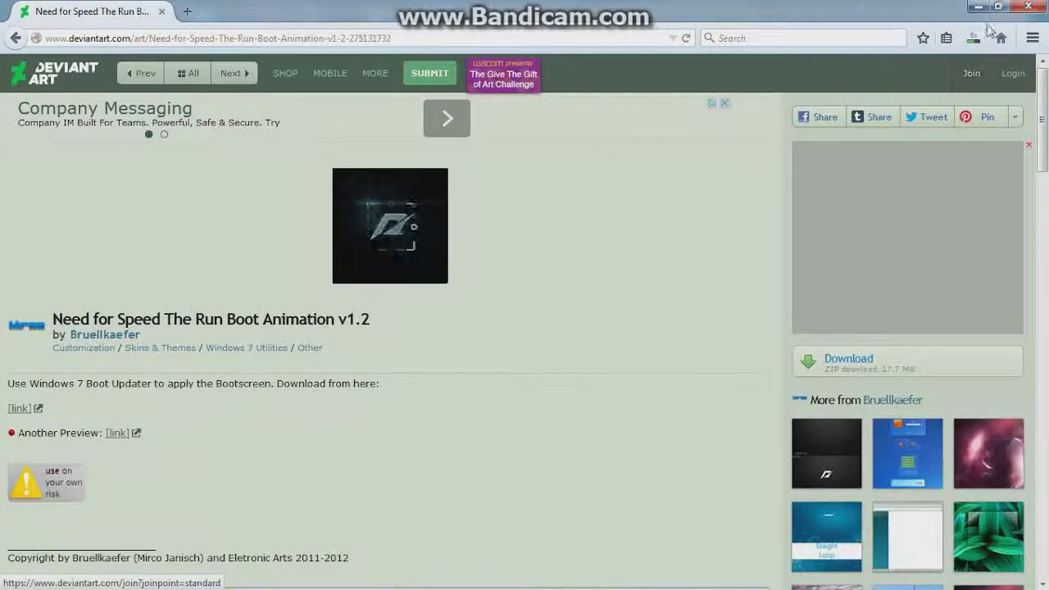
pyautogui.scroll(-3, 722, 336)
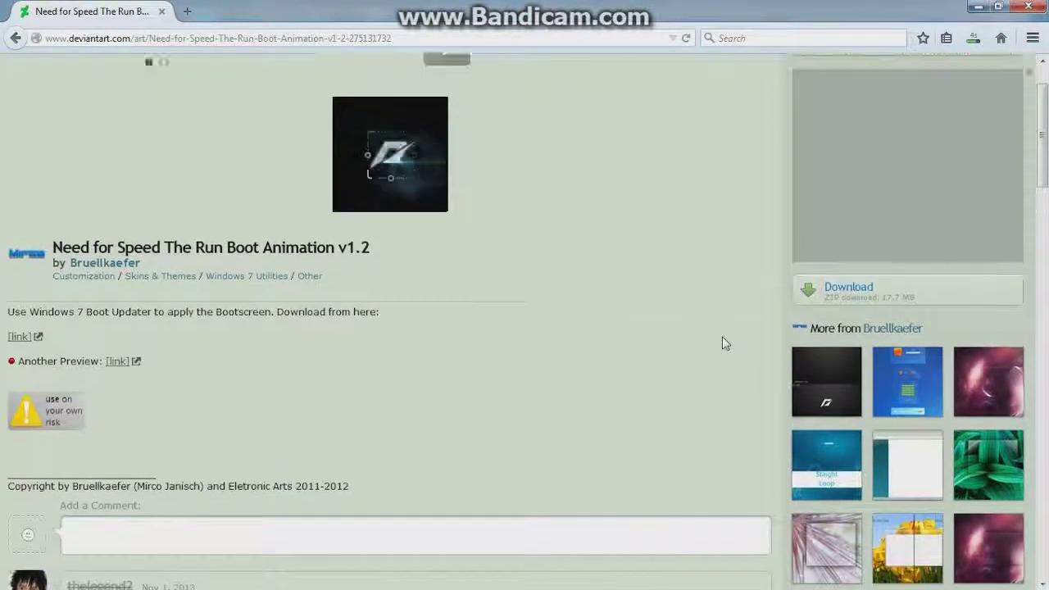
pyautogui.scroll(3, 722, 336)
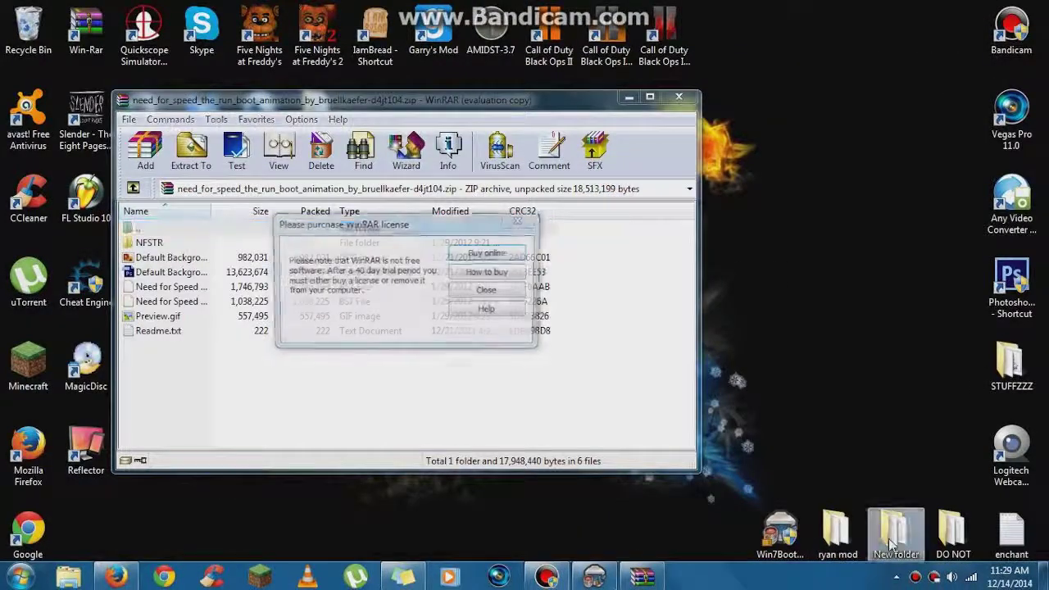
# - Open New folder, dismiss WinRAR's licence reminder, and position the archive beside the folder
pyautogui.doubleClick(893, 537)
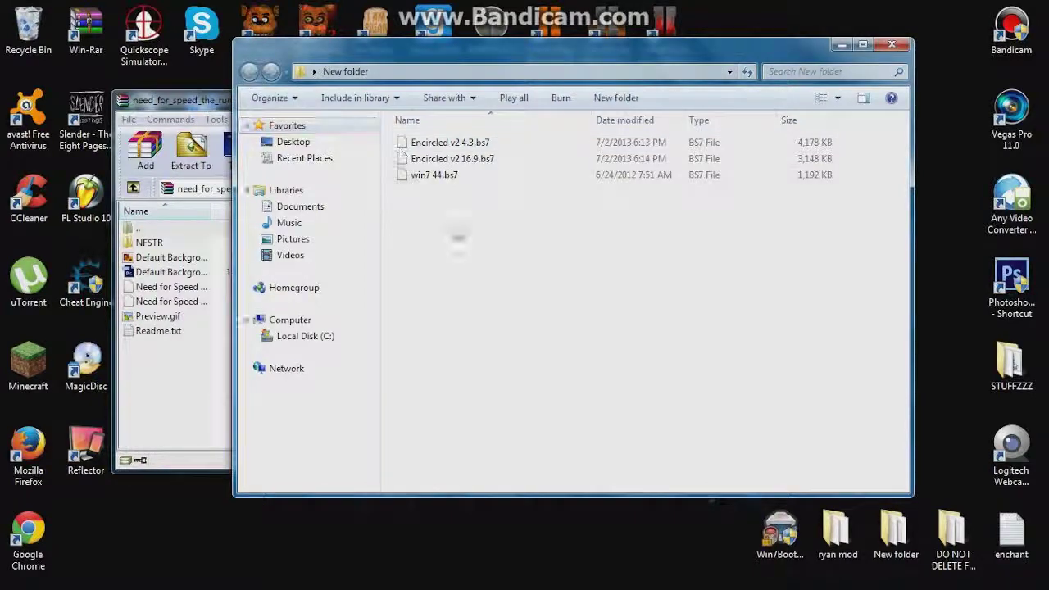
pyautogui.click(226, 102)
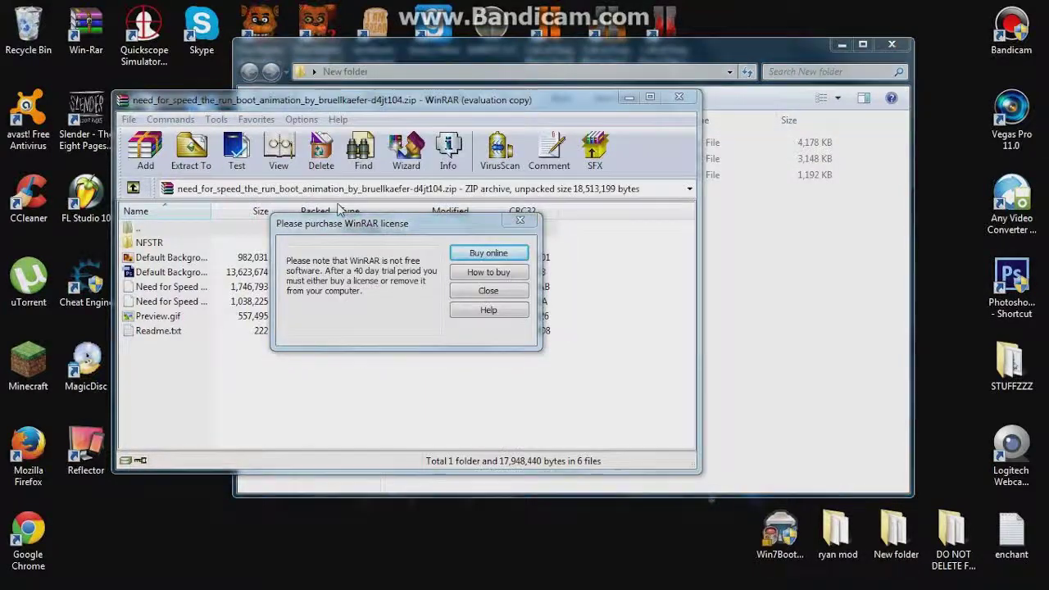
pyautogui.click(490, 294)
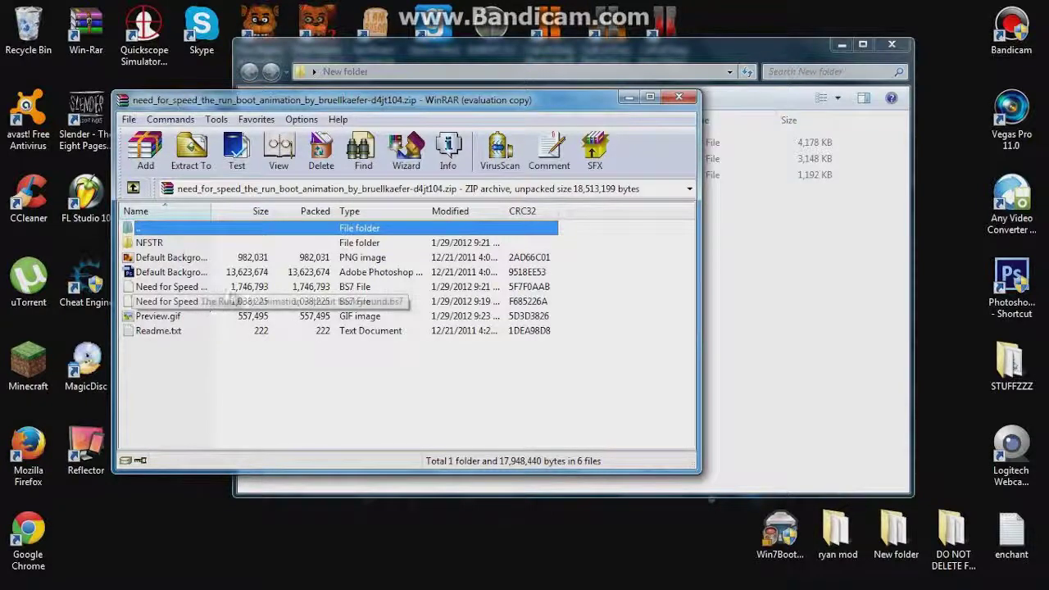
pyautogui.moveTo(378, 109); pyautogui.dragTo(548, 194)
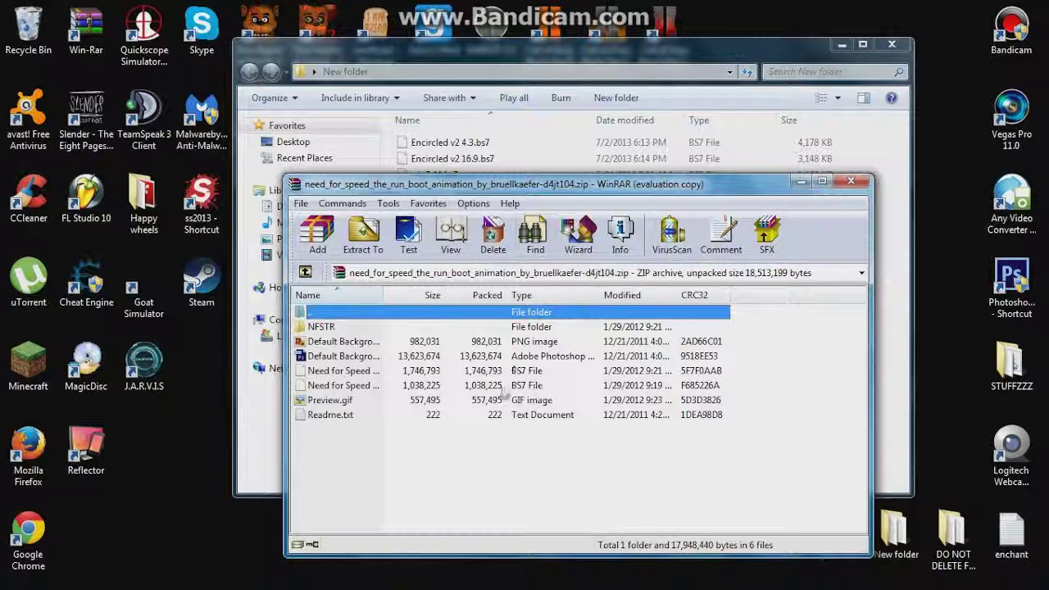
pyautogui.moveTo(437, 195); pyautogui.dragTo(446, 337)
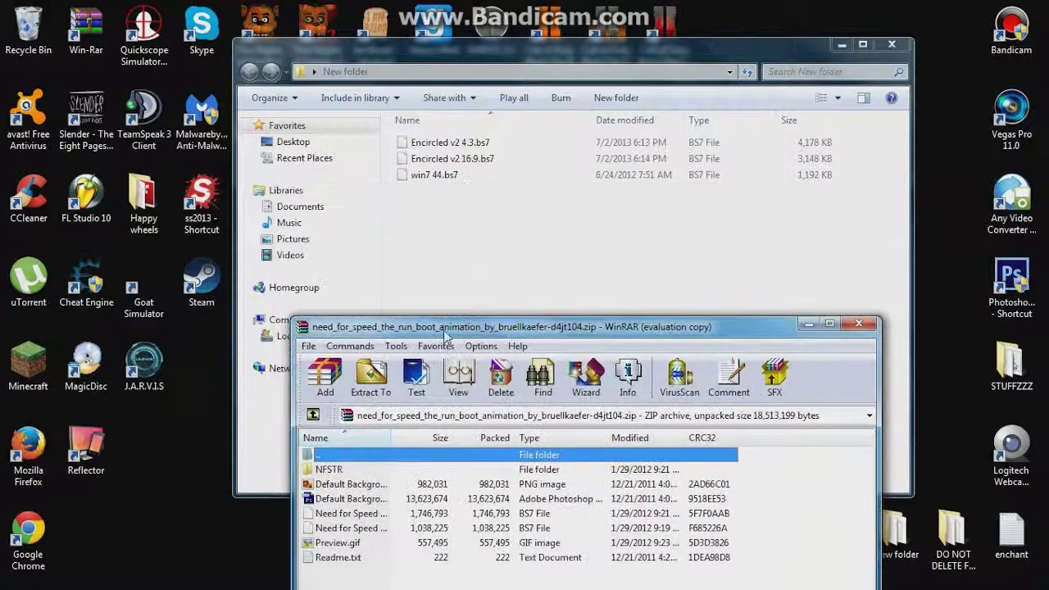
# - Drag both Need for Speed .bs7 files into New folder, close WinRAR, and minimize the folder
pyautogui.click(381, 513)
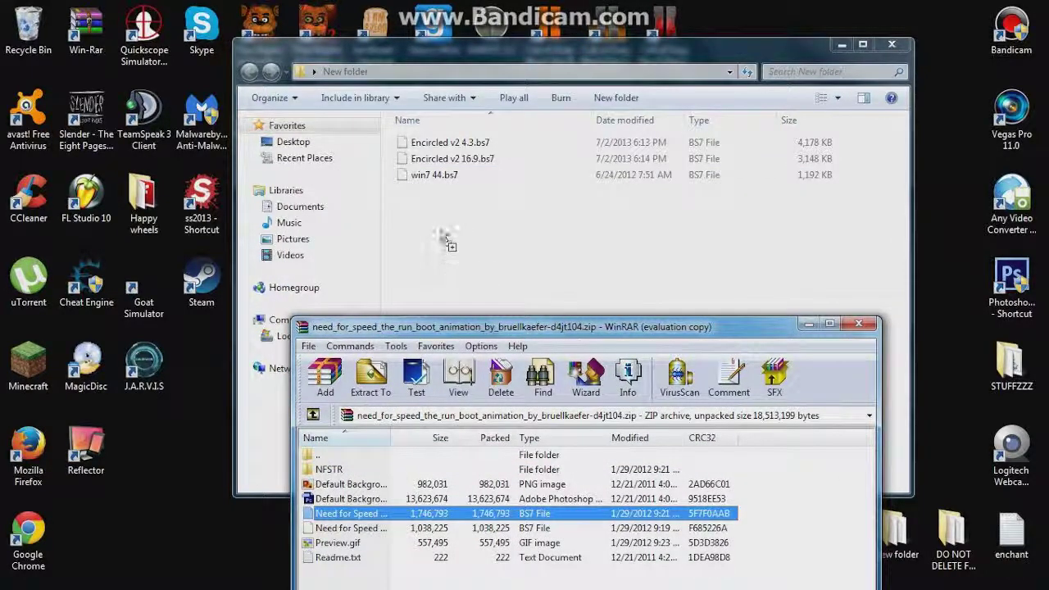
pyautogui.moveTo(447, 242); pyautogui.dragTo(450, 227)
pyautogui.click(386, 578)
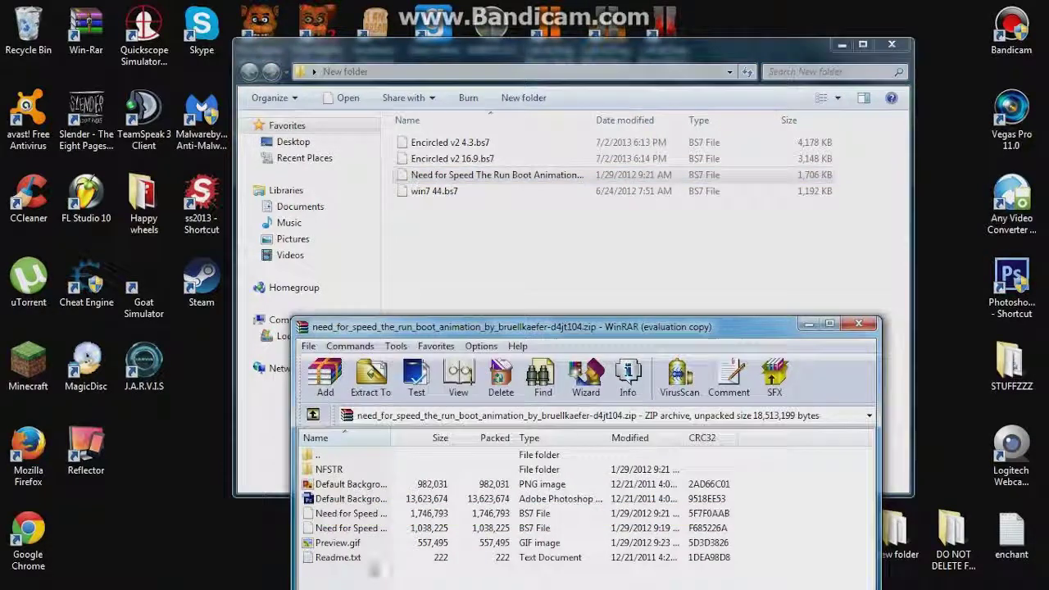
pyautogui.click(373, 529)
pyautogui.moveTo(469, 245); pyautogui.dragTo(470, 243)
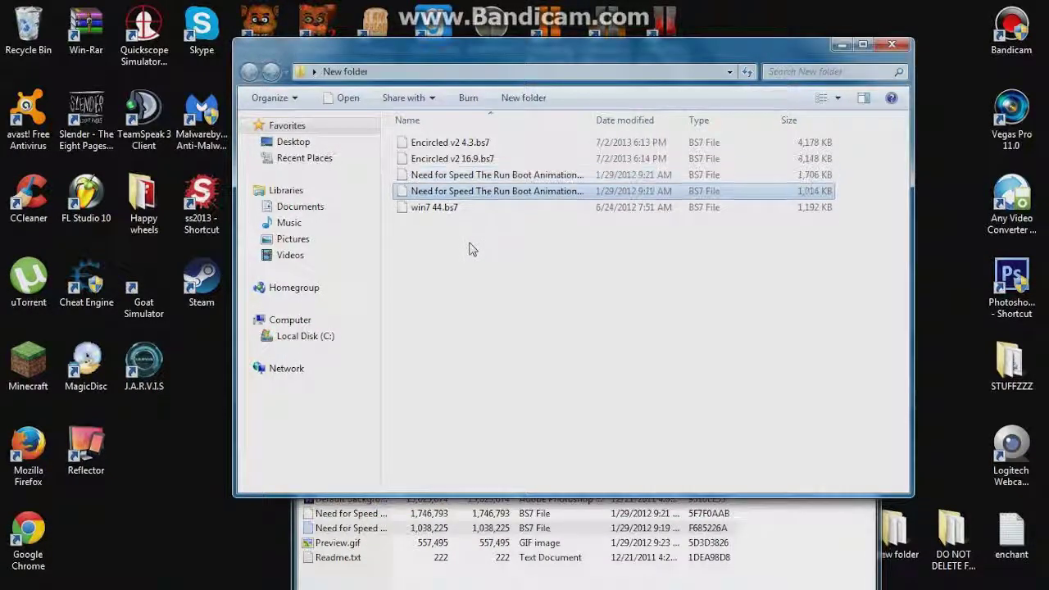
pyautogui.click(785, 562)
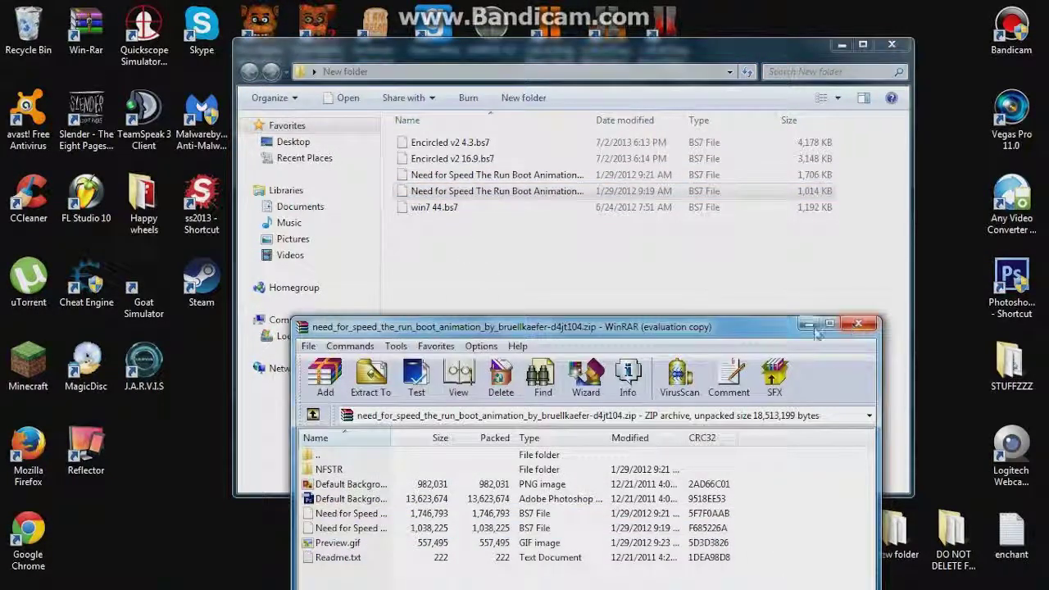
pyautogui.click(811, 328)
pyautogui.click(841, 44)
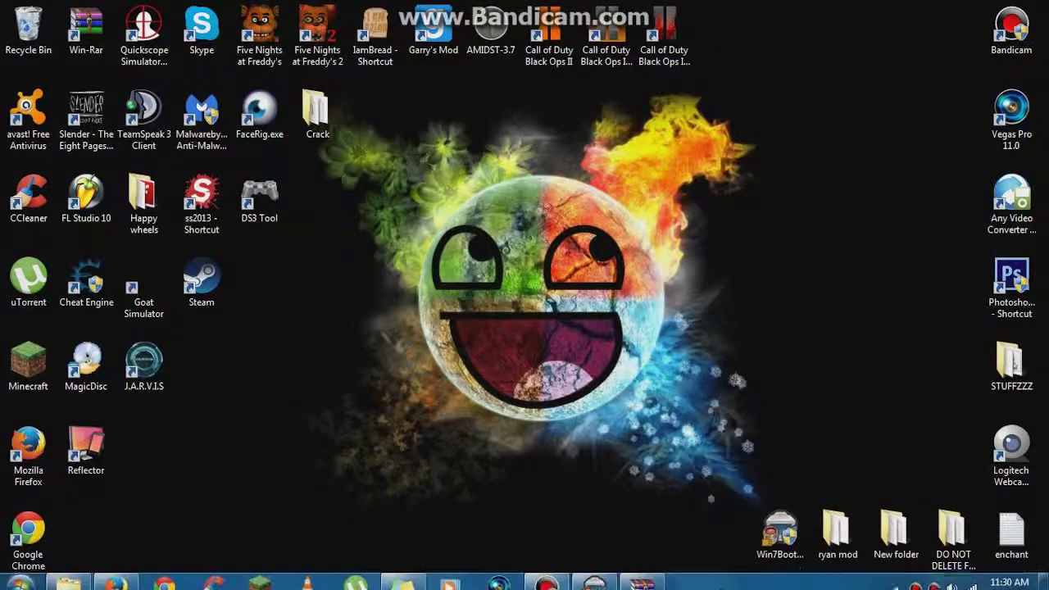
# - Load the first Need for Speed .bs7 skin via File > Load boot skin
pyautogui.click(596, 577)
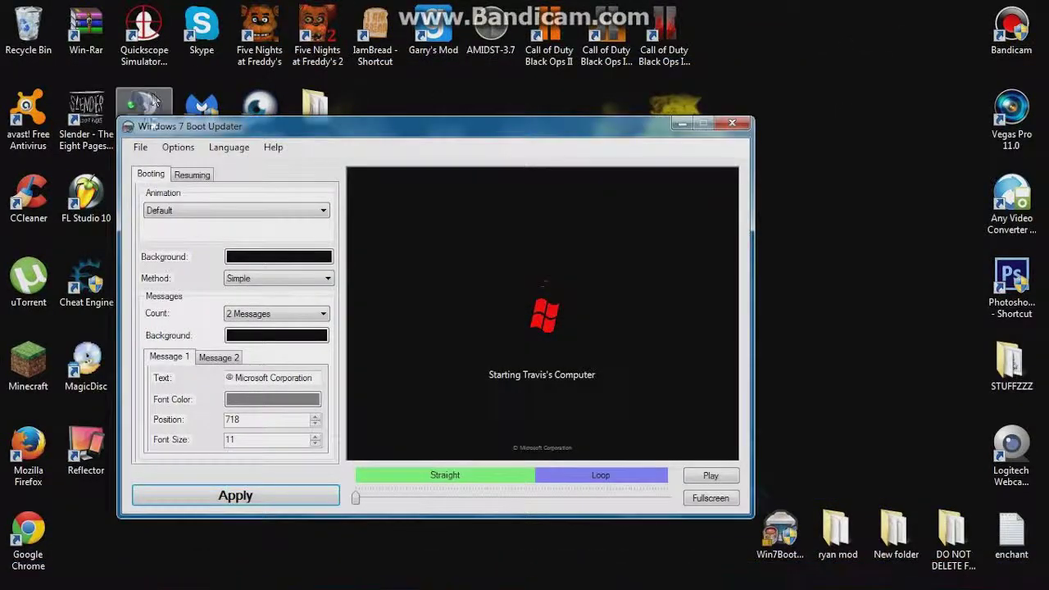
pyautogui.click(140, 148)
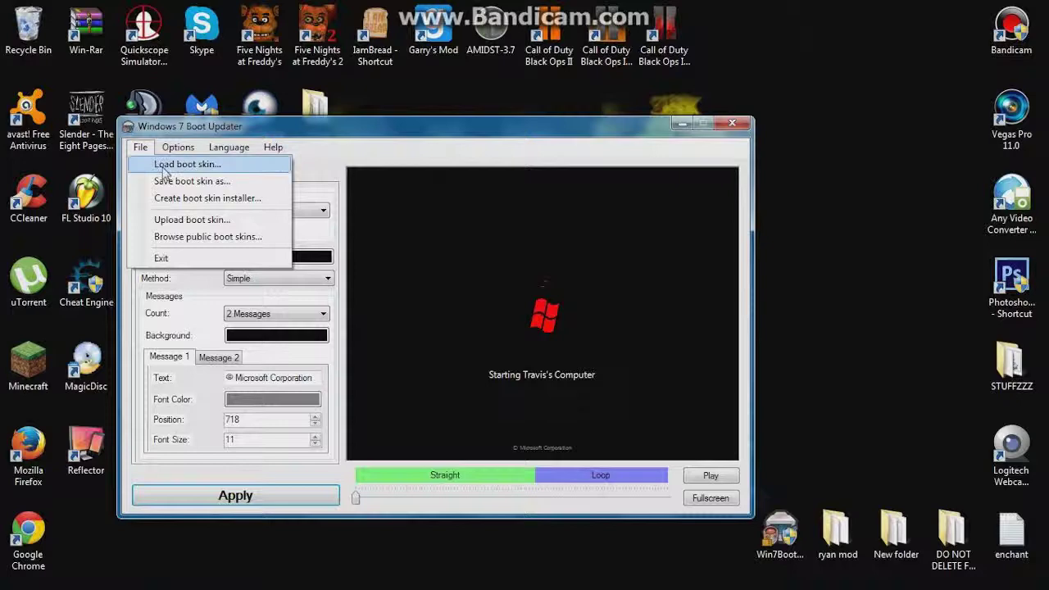
pyautogui.click(172, 164)
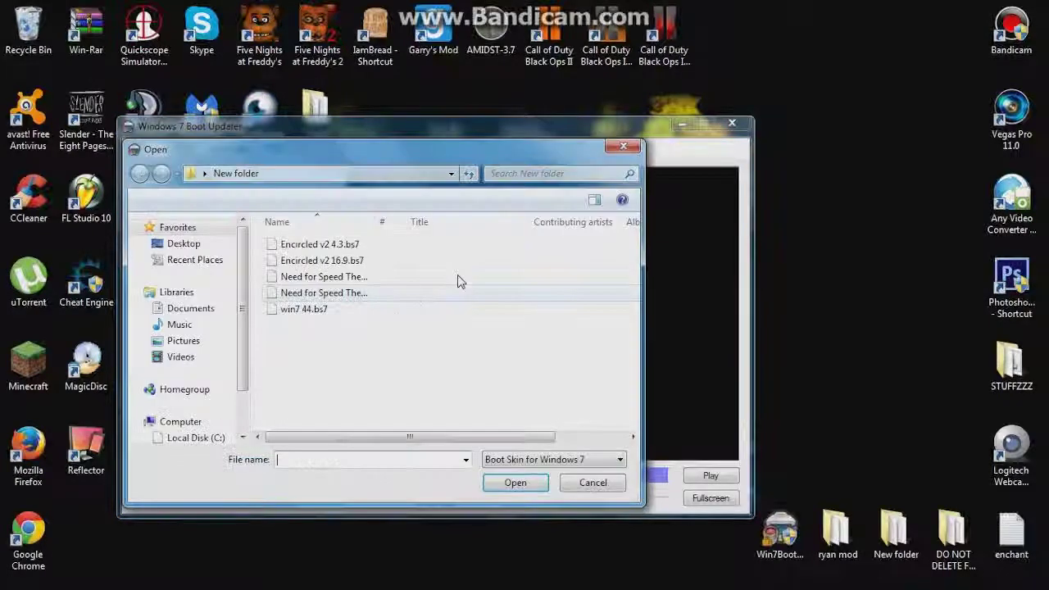
pyautogui.click(379, 279)
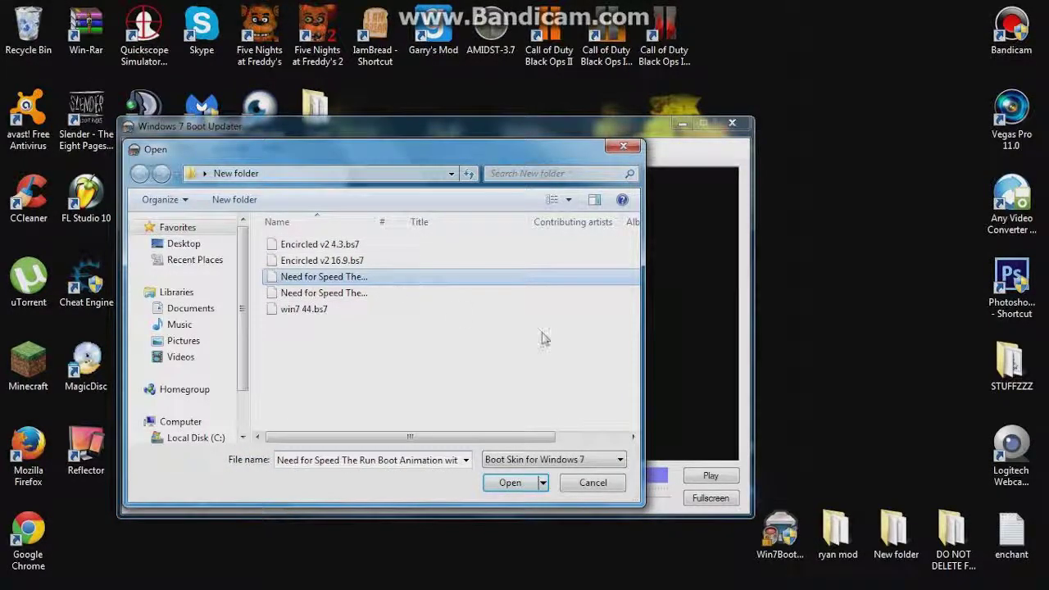
pyautogui.press('Return')
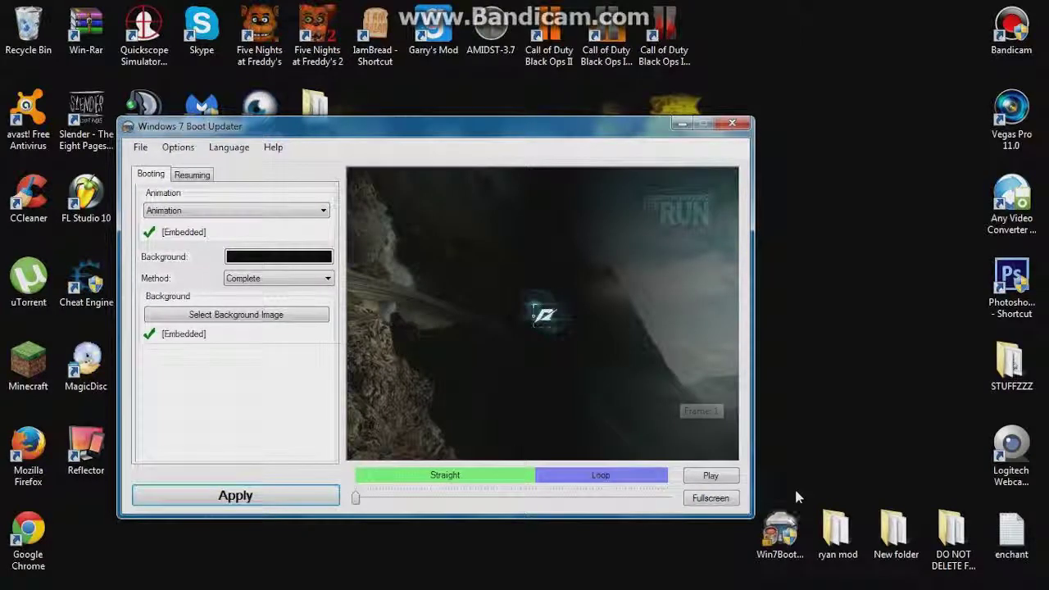
# - Preview the Need for Speed animation full-screen, pause it, and reopen the boot skin chooser
pyautogui.click(707, 497)
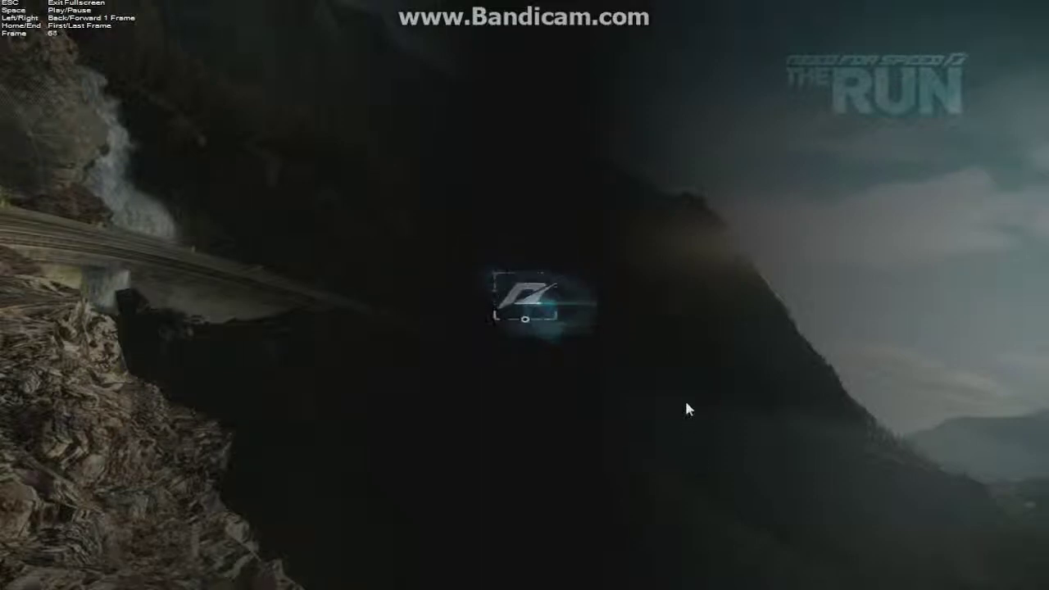
pyautogui.press('Escape')
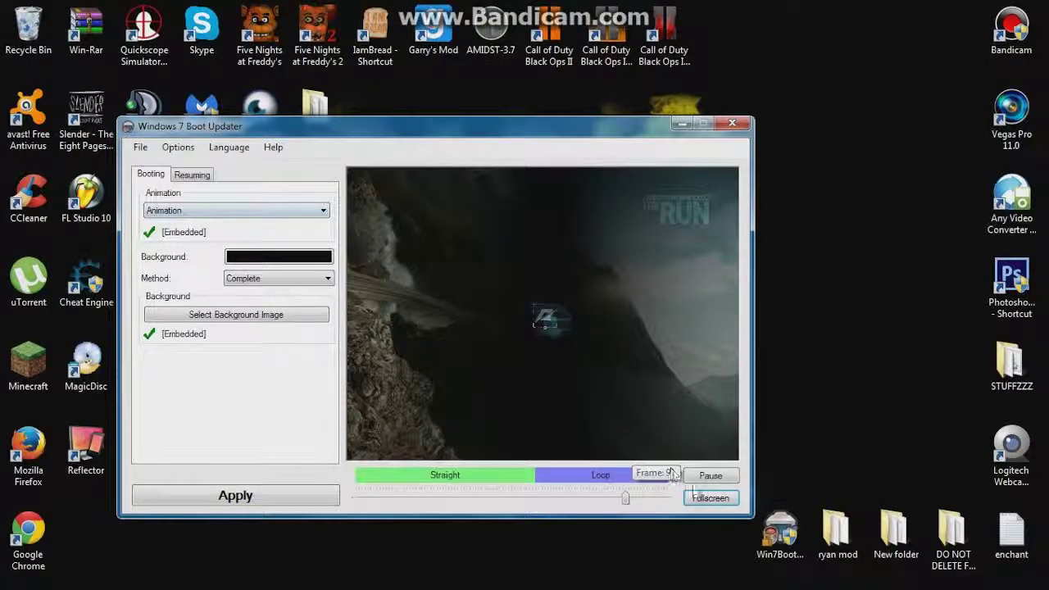
pyautogui.click(709, 477)
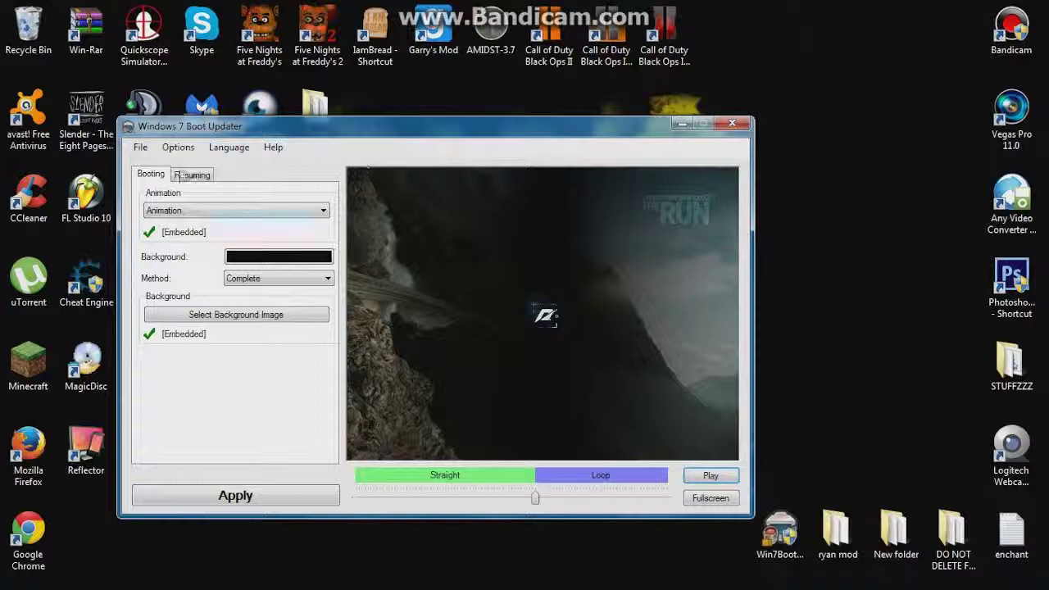
pyautogui.click(140, 147)
pyautogui.click(160, 180)
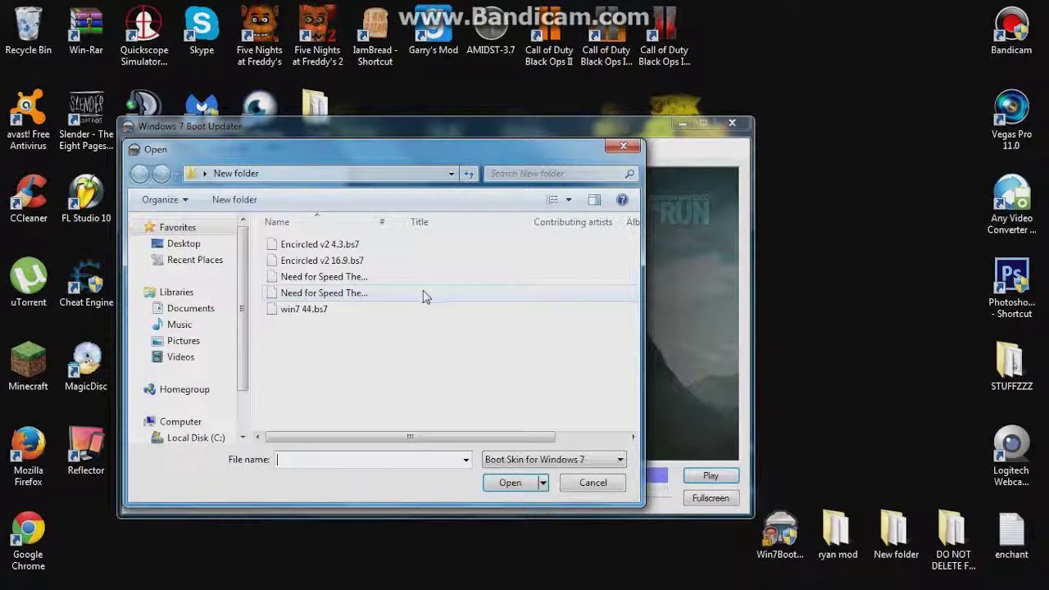
# - Open the second Need for Speed .bs7 skin and play its animation full-screen
pyautogui.doubleClick(425, 296)
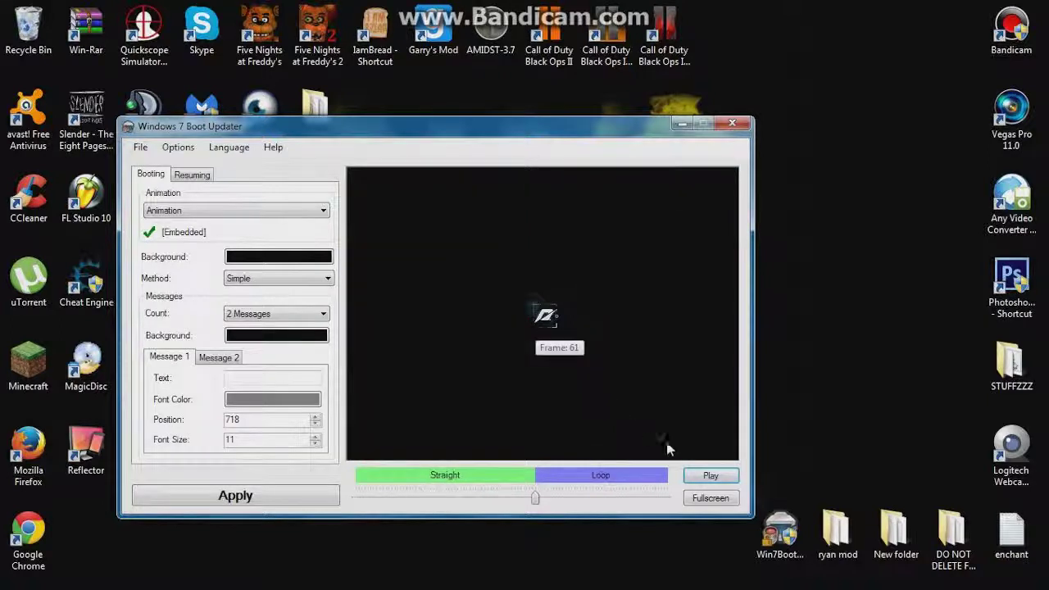
pyautogui.click(709, 476)
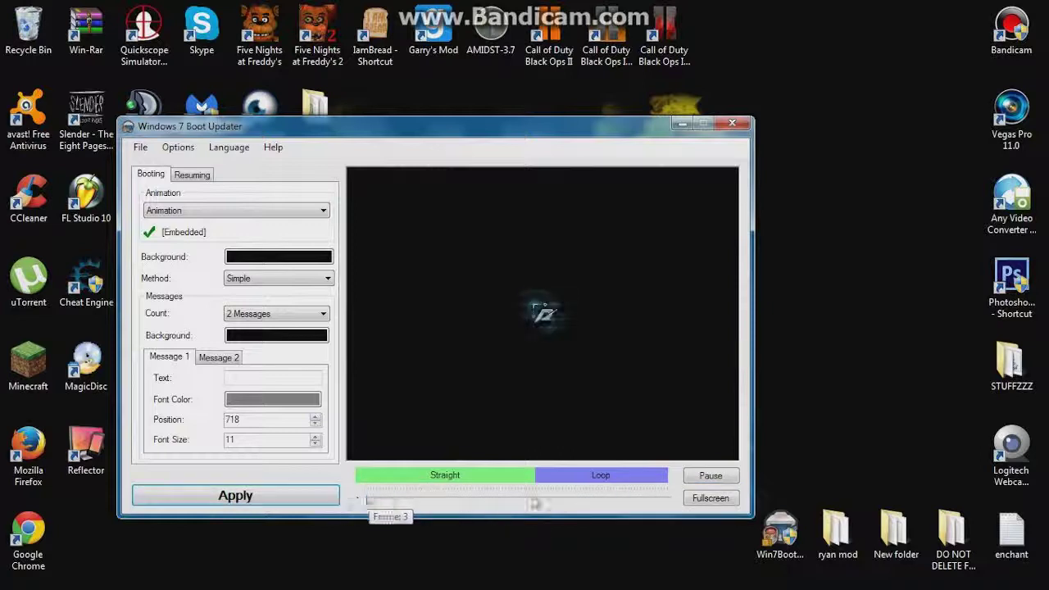
pyautogui.click(710, 497)
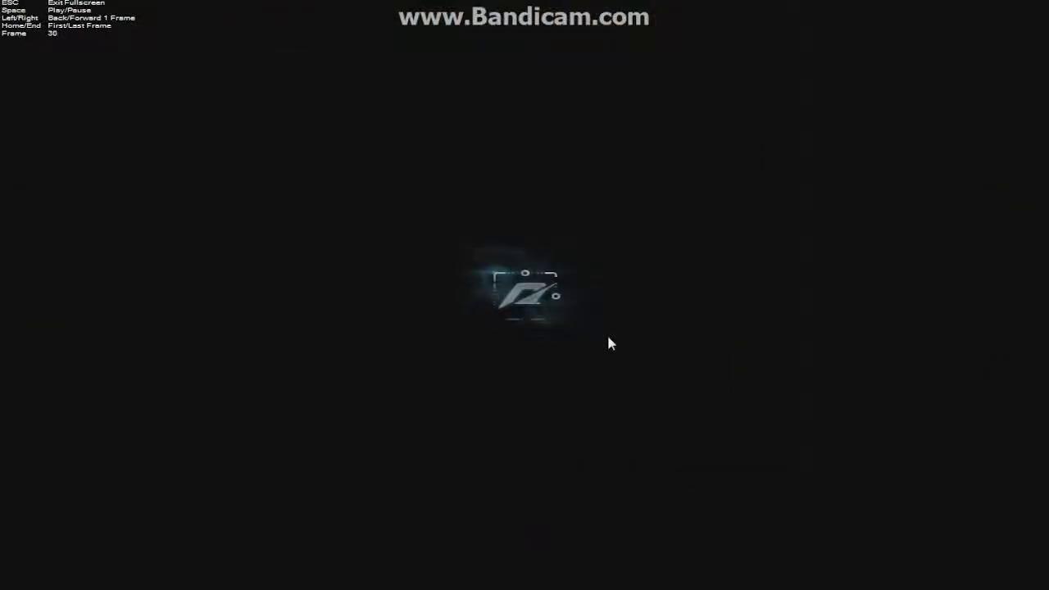
pyautogui.press('Escape')
# - Load the Encircled v2 16.9.bs7 boot skin
pyautogui.click(140, 147)
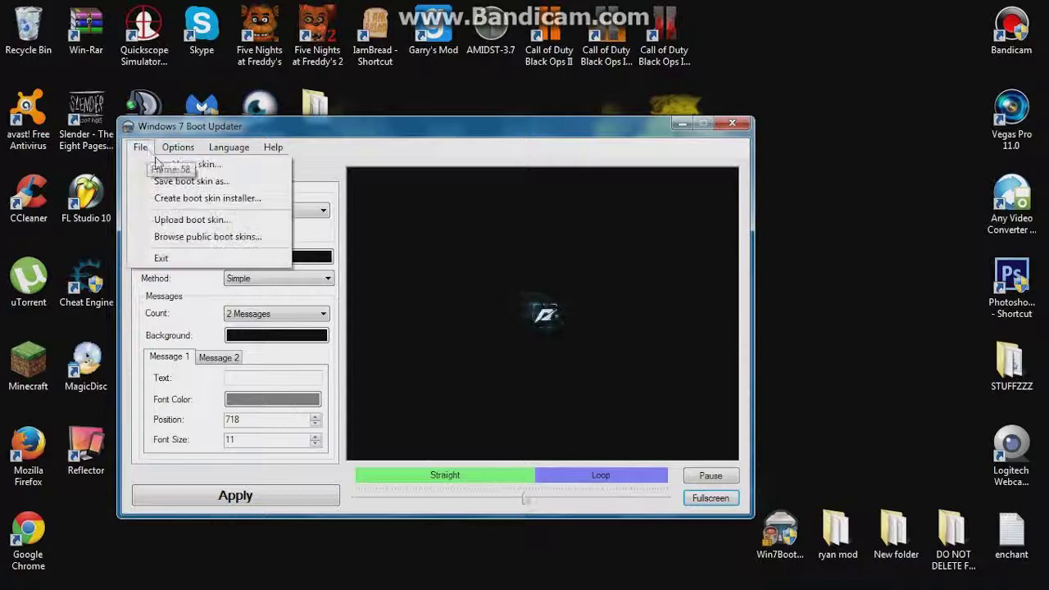
pyautogui.click(140, 147)
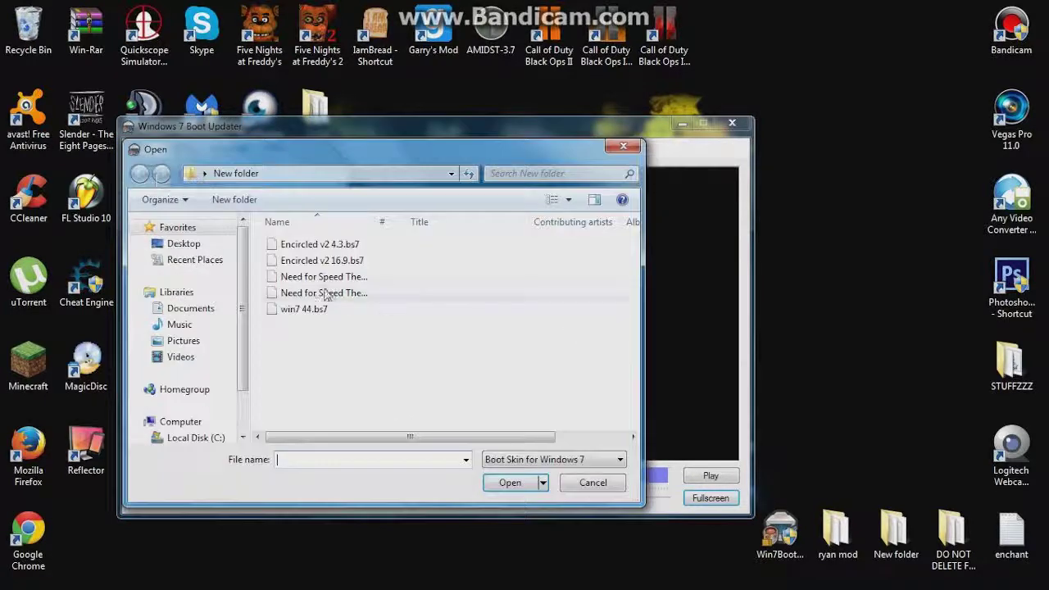
pyautogui.doubleClick(378, 260)
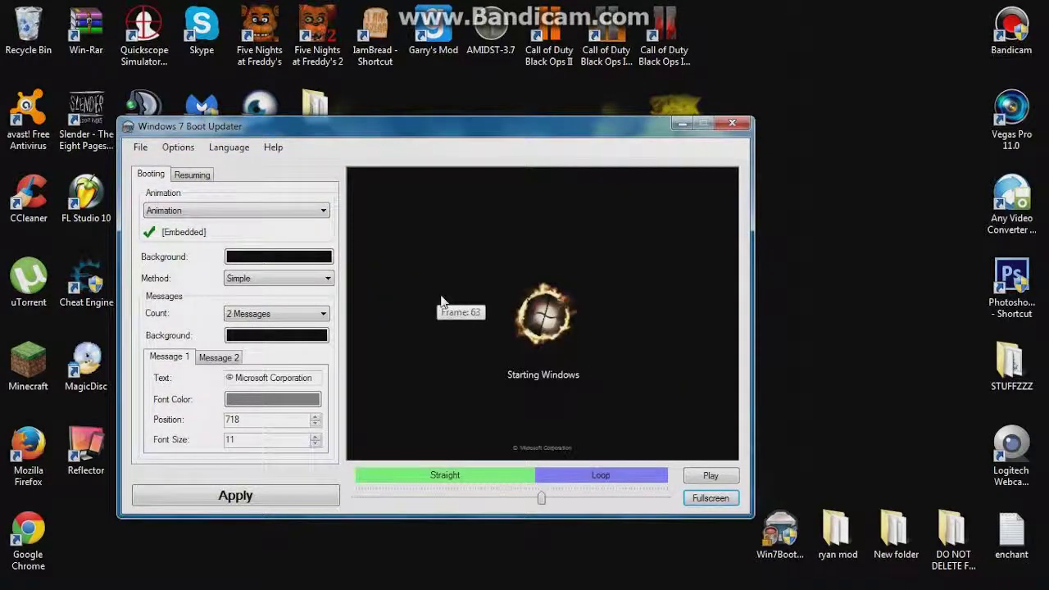
# - Load win7 44.bs7 and play its red animation full-screen
pyautogui.click(140, 146)
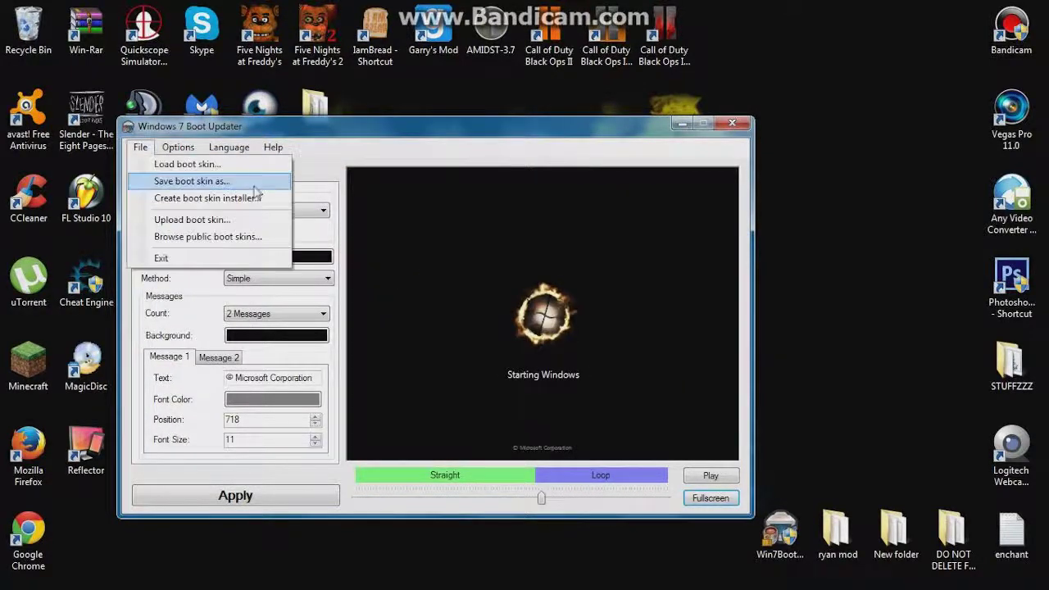
pyautogui.click(188, 164)
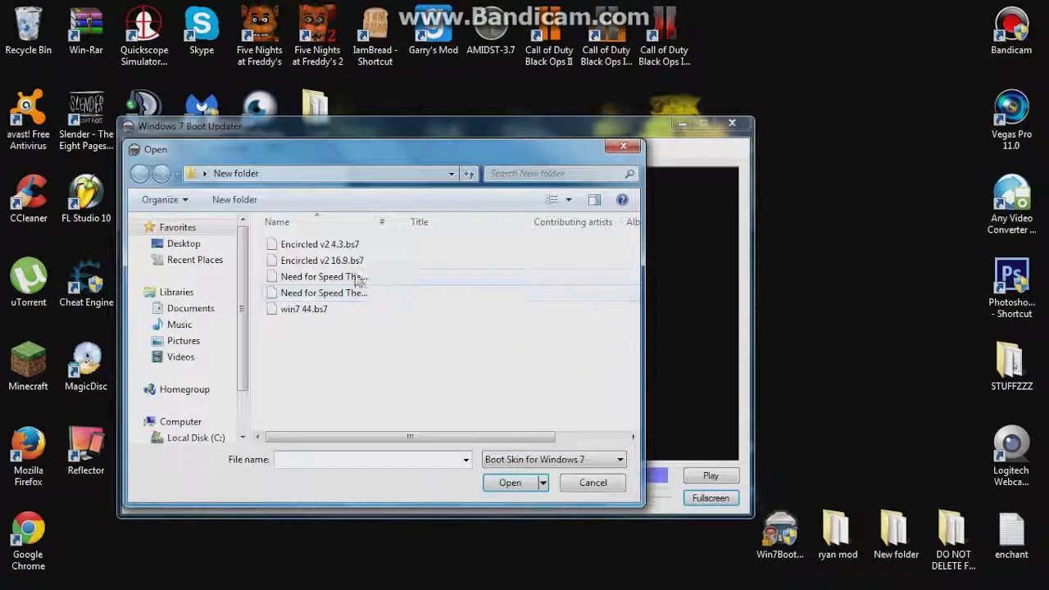
pyautogui.doubleClick(355, 316)
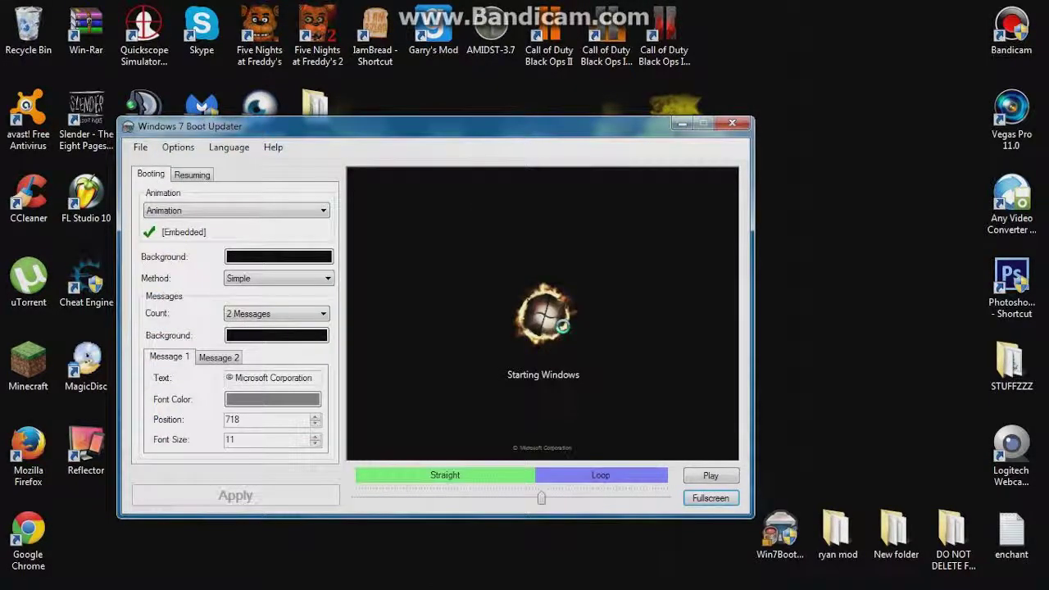
pyautogui.click(710, 475)
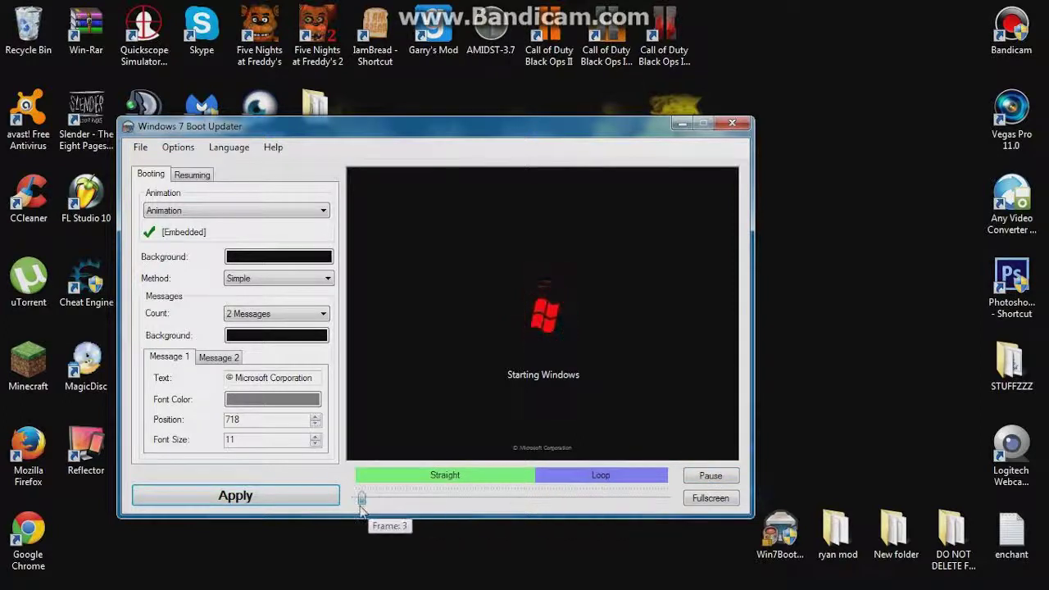
pyautogui.click(695, 499)
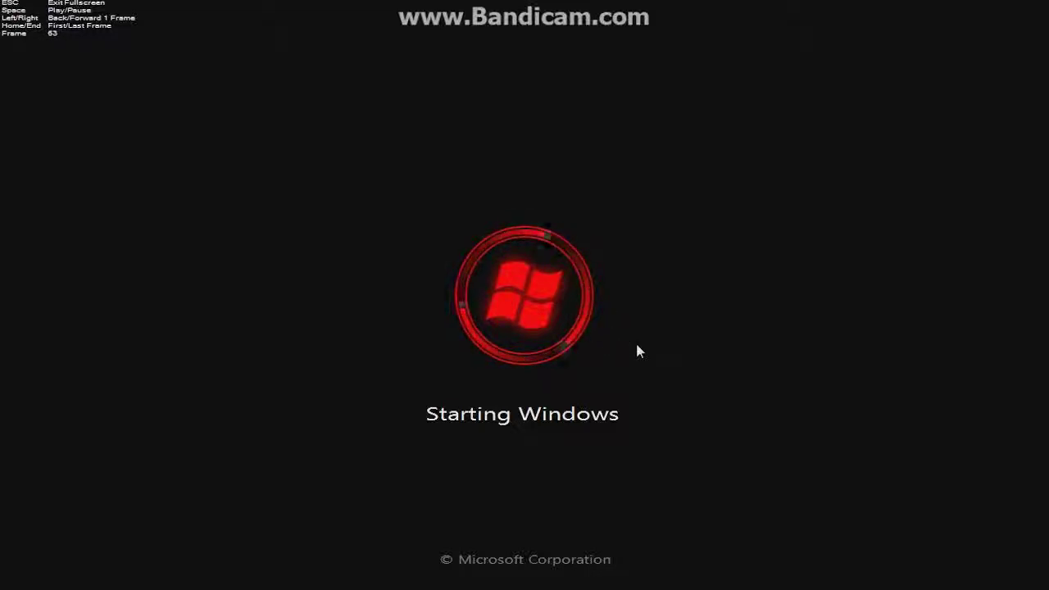
pyautogui.press('Escape')
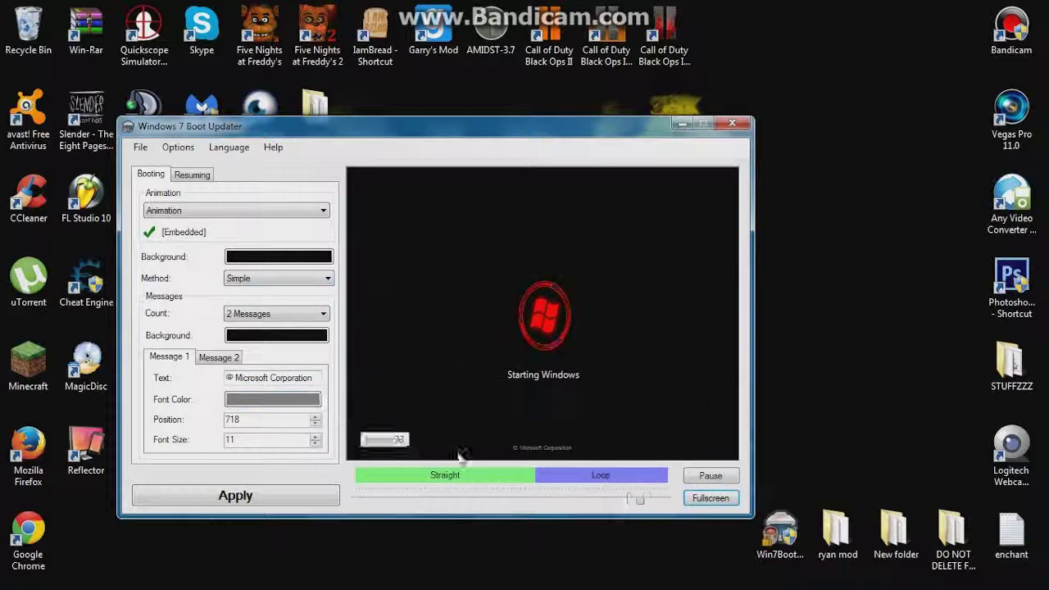
# - Pause the preview and empty the Recycle Bin, permanently deleting the boot skins folder
pyautogui.click(703, 484)
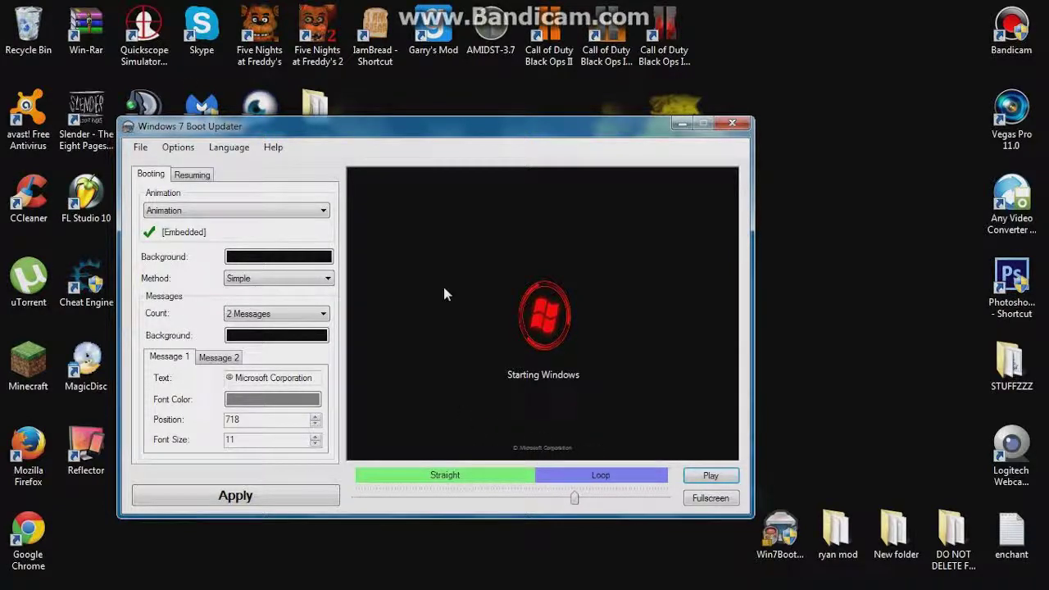
pyautogui.rightClick(12, 34)
pyautogui.click(41, 69)
pyautogui.click(587, 364)
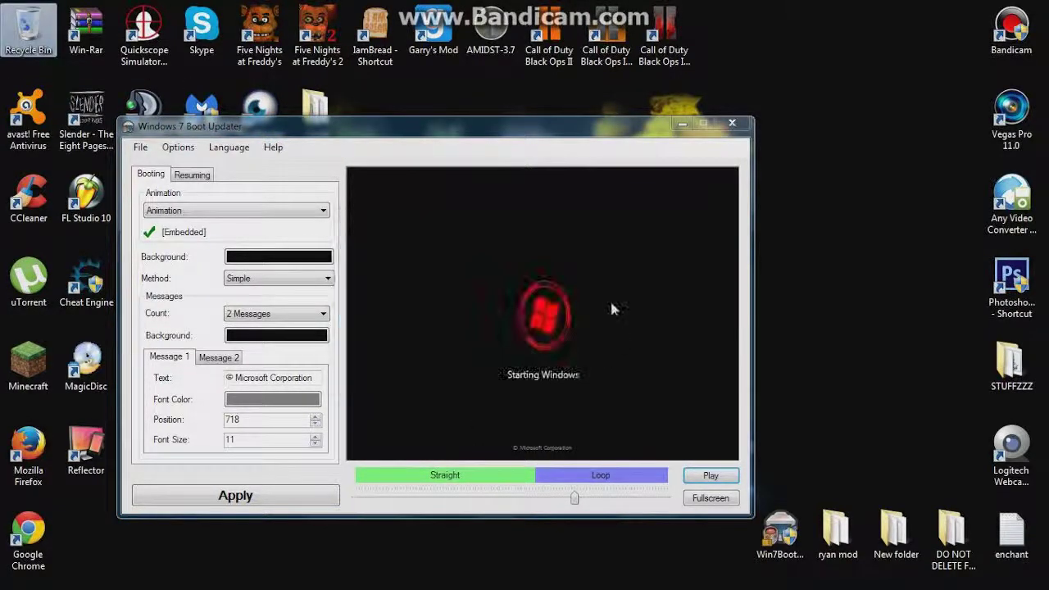
pyautogui.click(516, 452)
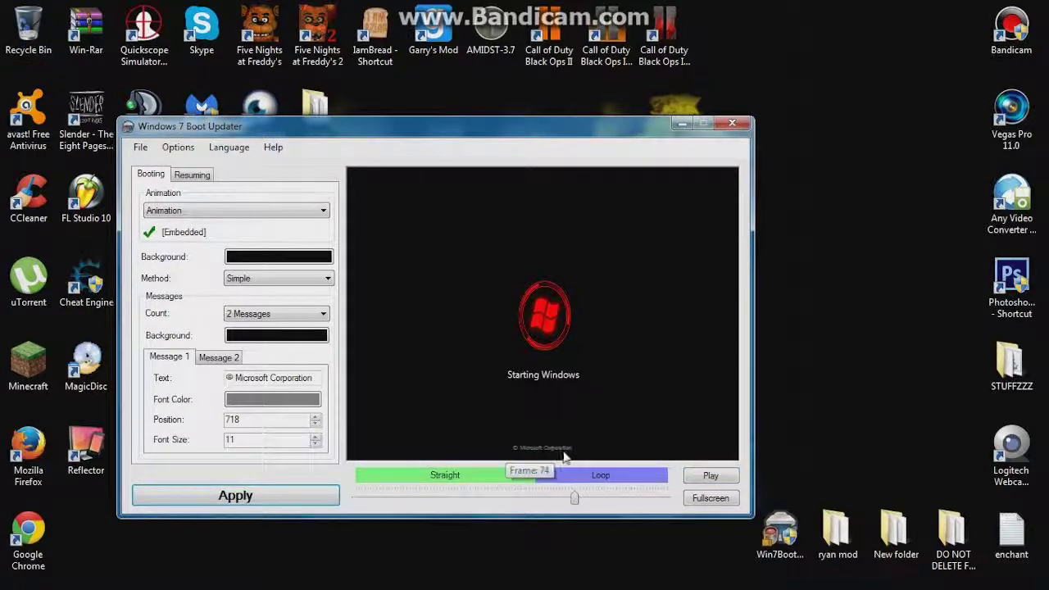
# - Replace Message 1's copyright text with 'BLAHHHHHHHHHHHHHHH' in bright green
pyautogui.moveTo(320, 378); pyautogui.dragTo(154, 362)
pyautogui.press('BackSpace')
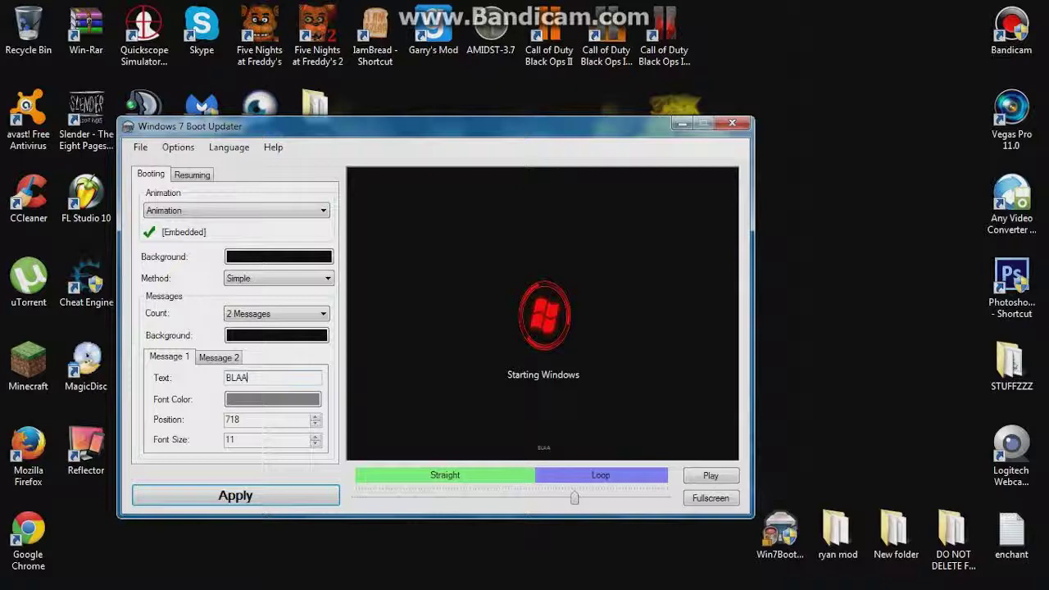
pyautogui.write('BLAHHHHHHHHHHHHHHH')
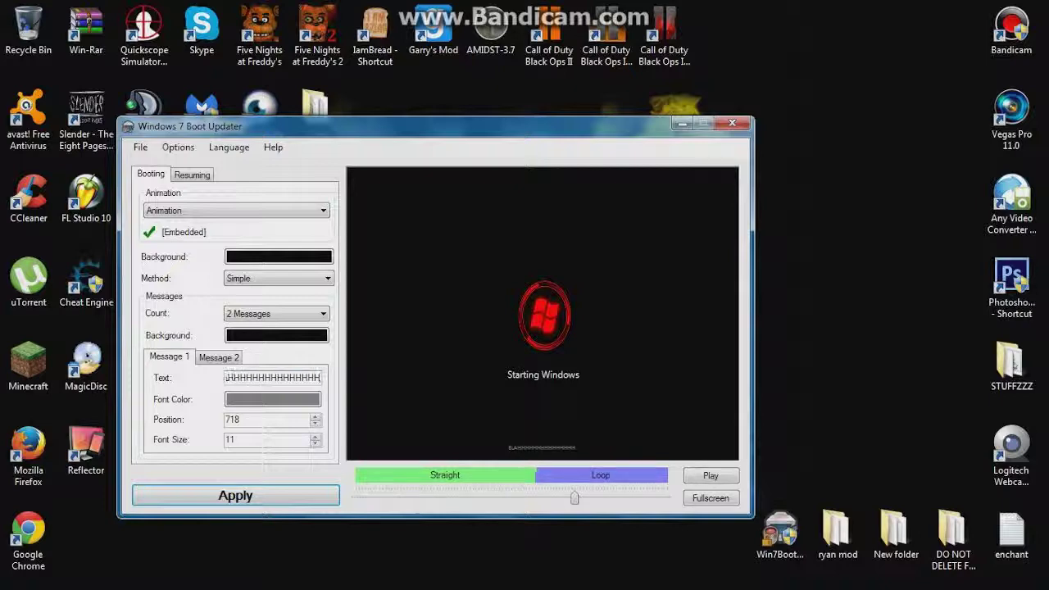
pyautogui.click(293, 401)
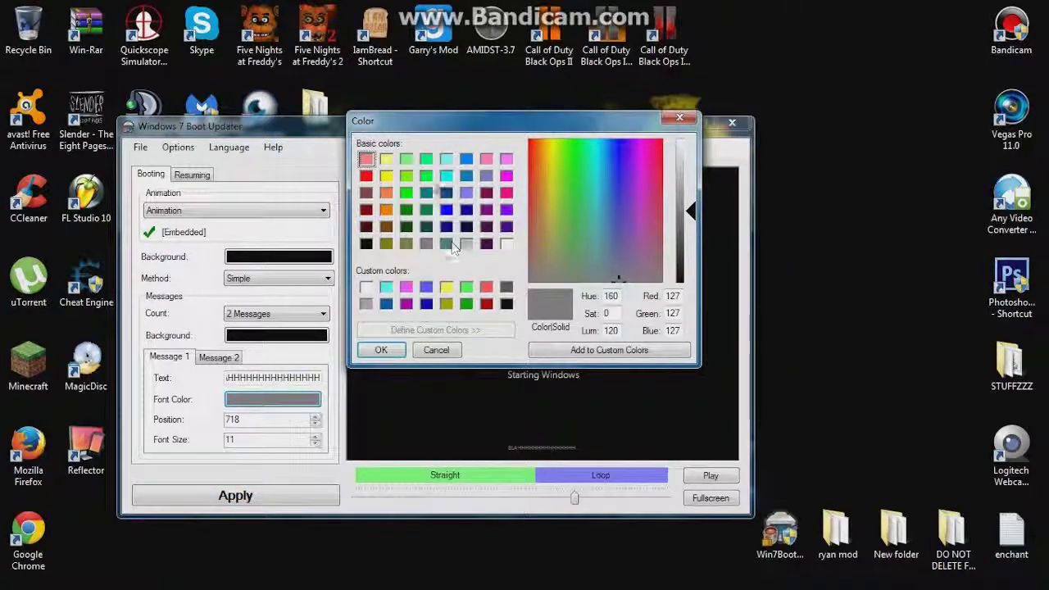
pyautogui.click(405, 192)
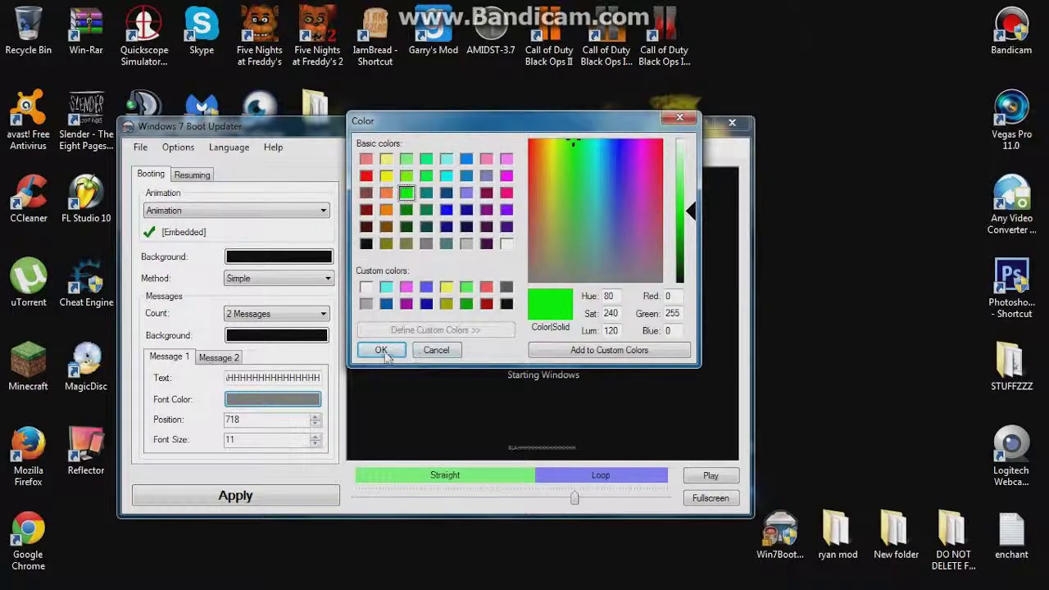
pyautogui.click(382, 351)
# - Check the green BLAHHH message in the full-screen preview several times
pyautogui.click(710, 498)
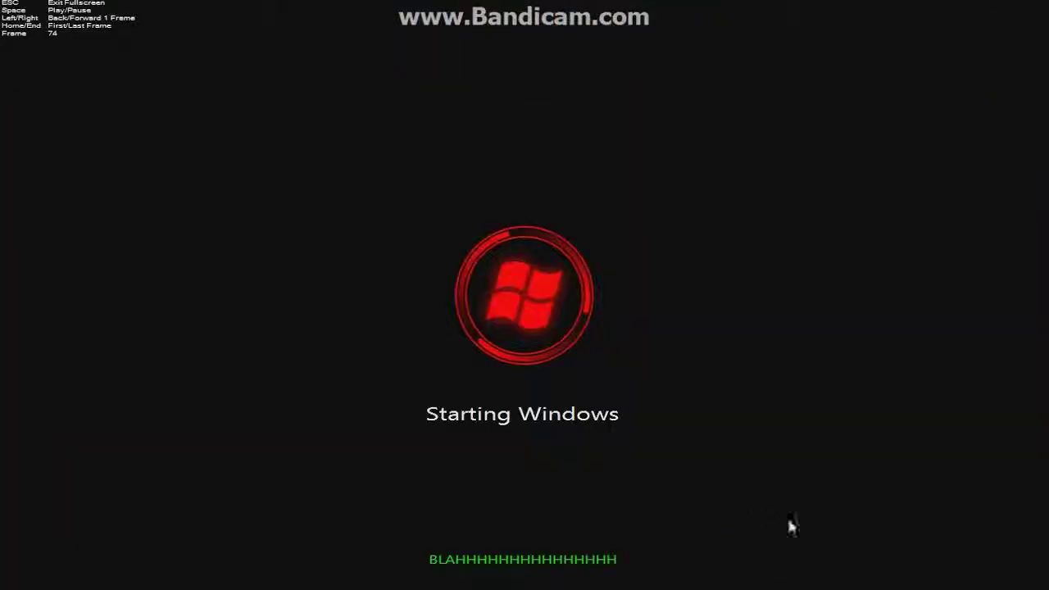
pyautogui.press('Escape')
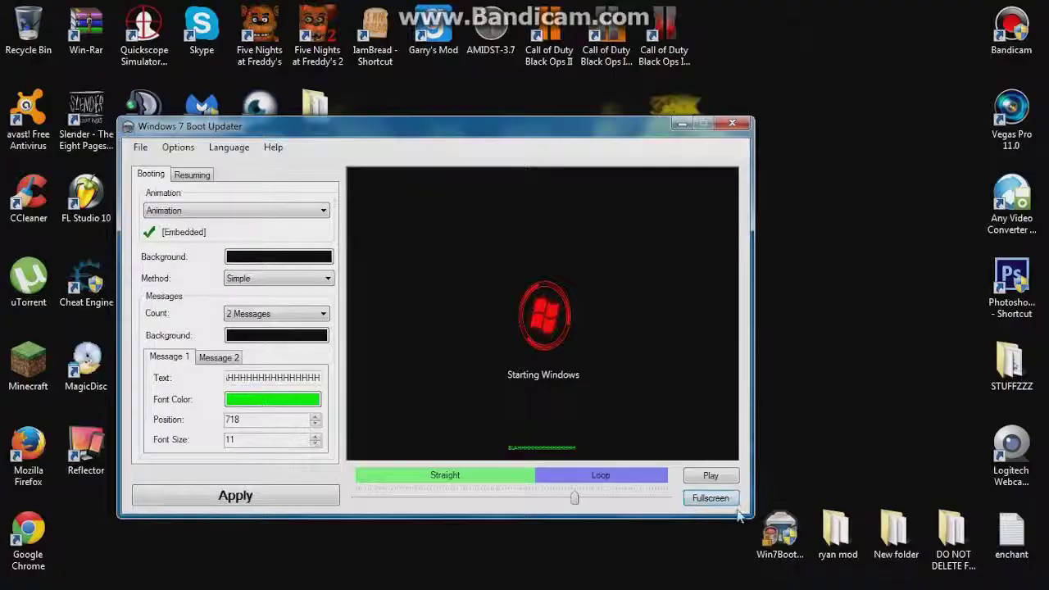
pyautogui.click(711, 493)
pyautogui.press('Escape')
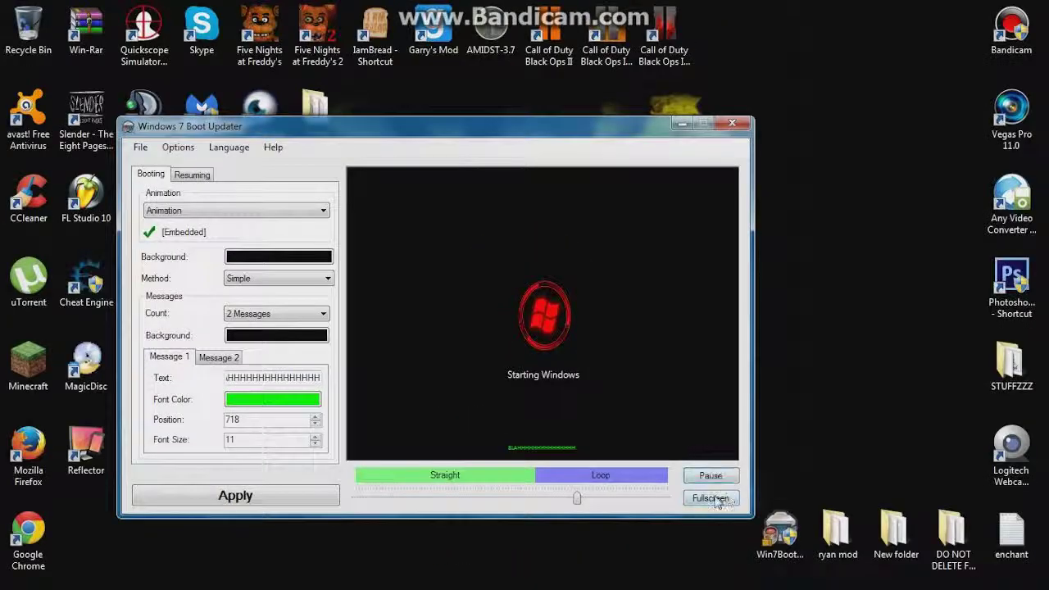
pyautogui.click(711, 493)
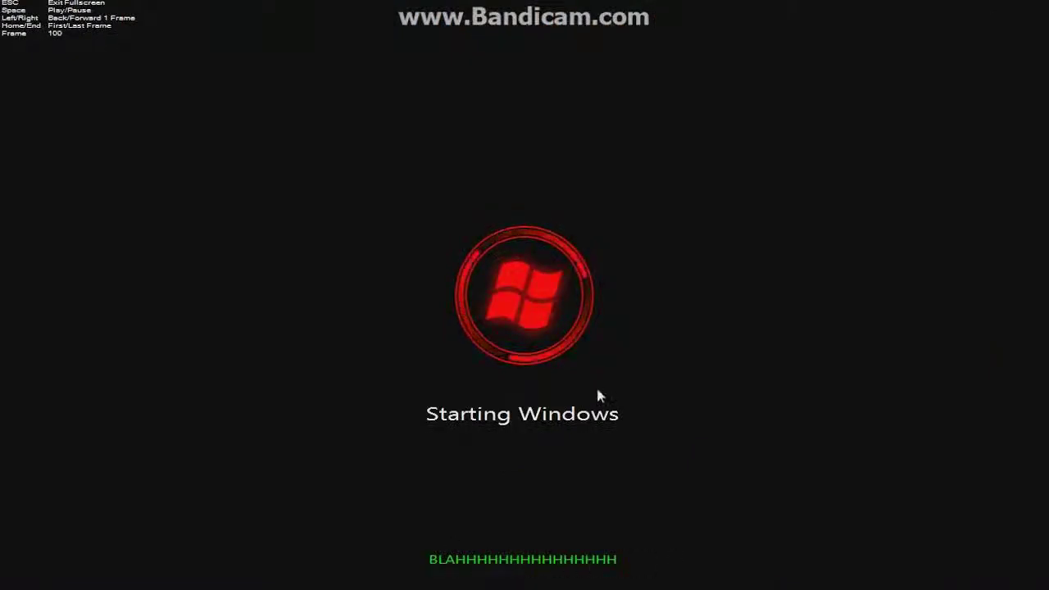
pyautogui.press('Escape')
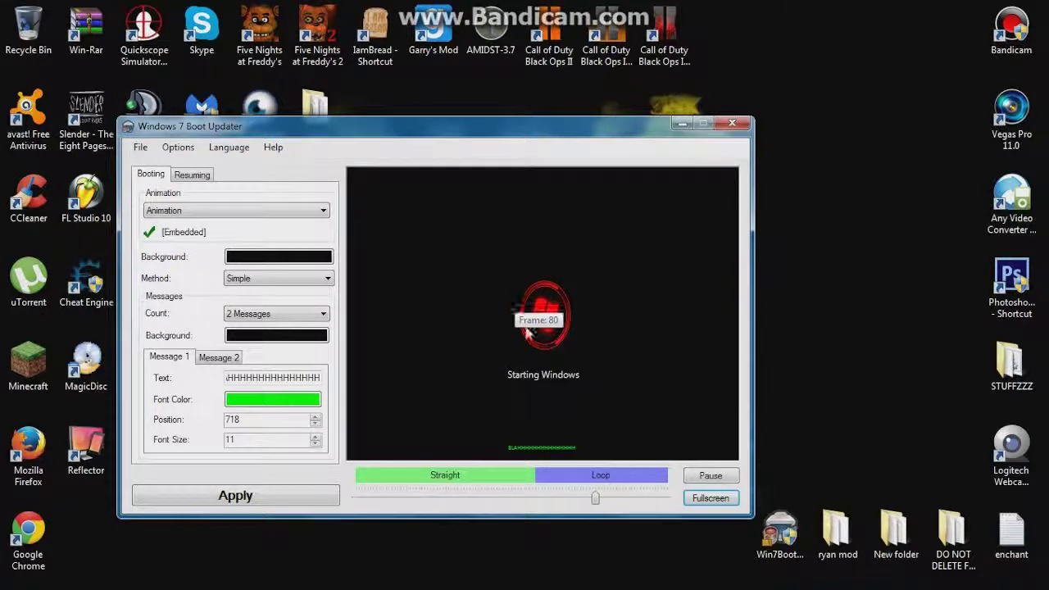
# - Pause the preview on the red logo with Starting Windows and the green BLAHHH message
pyautogui.click(726, 478)
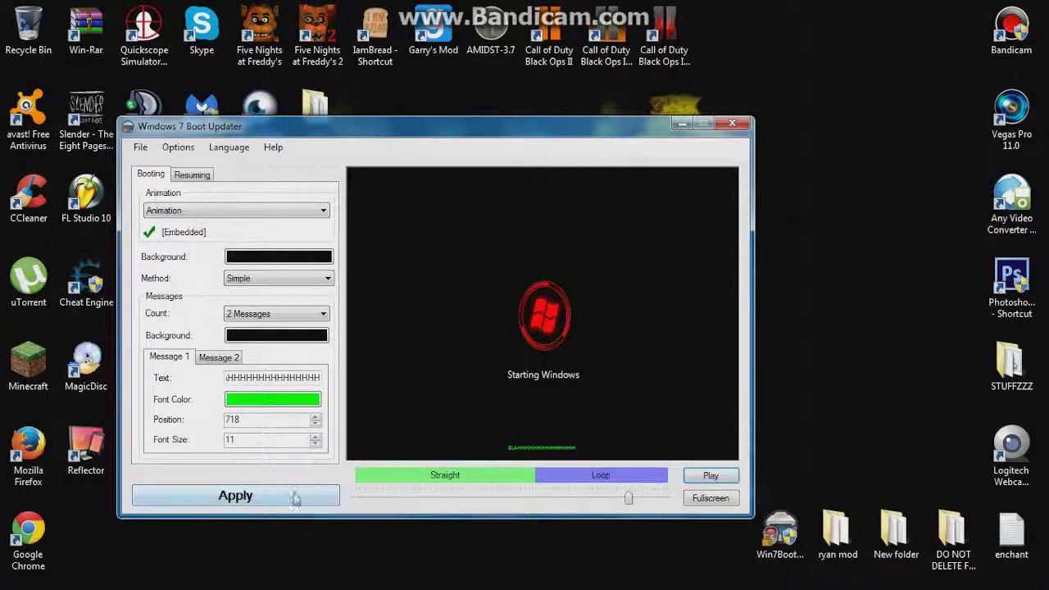
# - Replace the second message's text 'Starting Windows' with 'Windows 7 updater'
pyautogui.click(220, 359)
pyautogui.press('Tab')
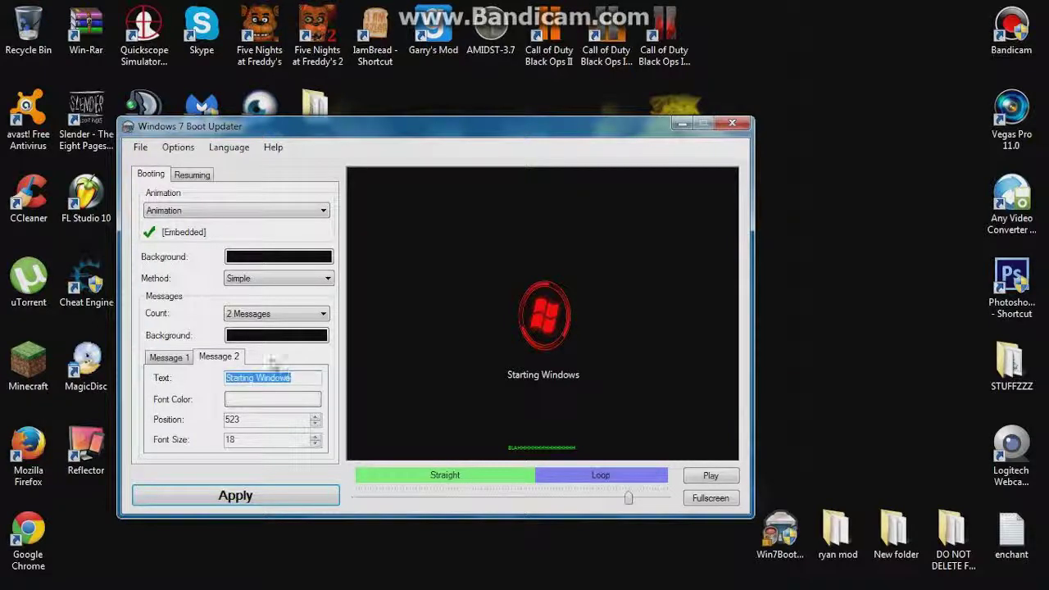
pyautogui.click(256, 403)
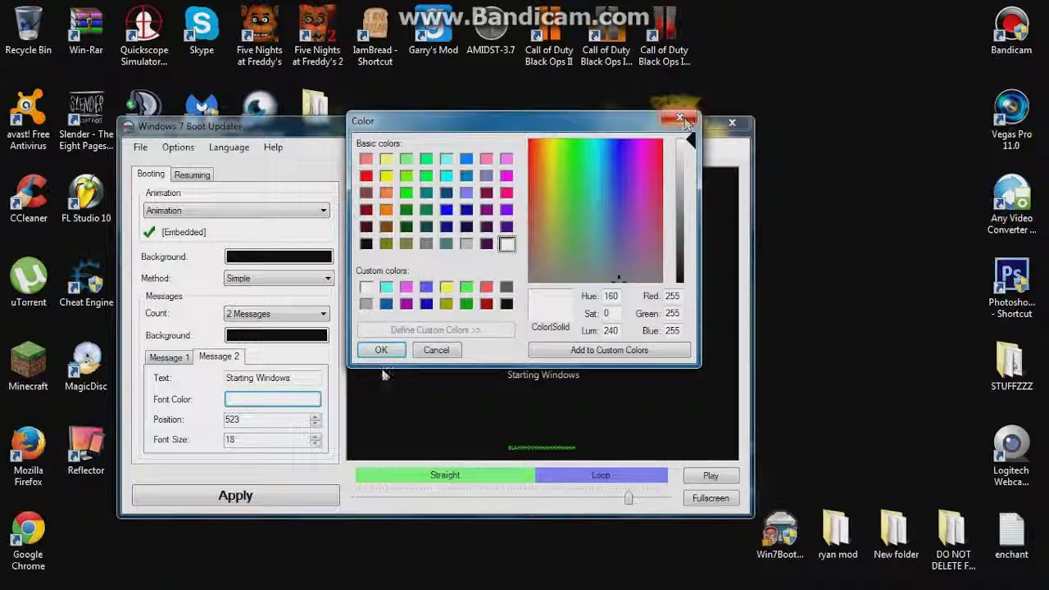
pyautogui.click(681, 119)
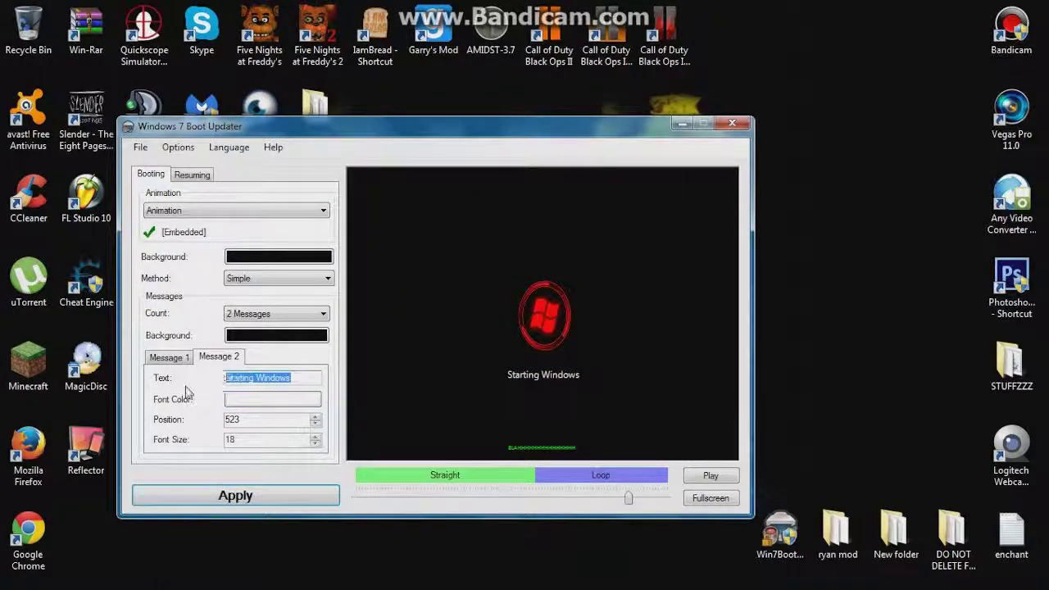
pyautogui.press('BackSpace')
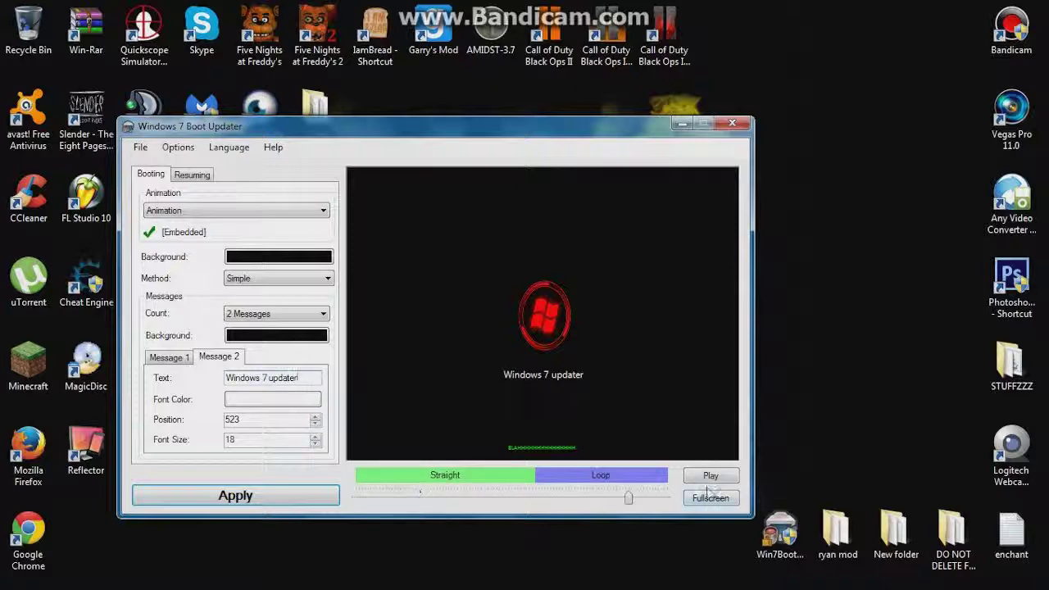
# - Set the second message's font colour to light cyan, then preview and pause the boot animation
pyautogui.click(235, 398)
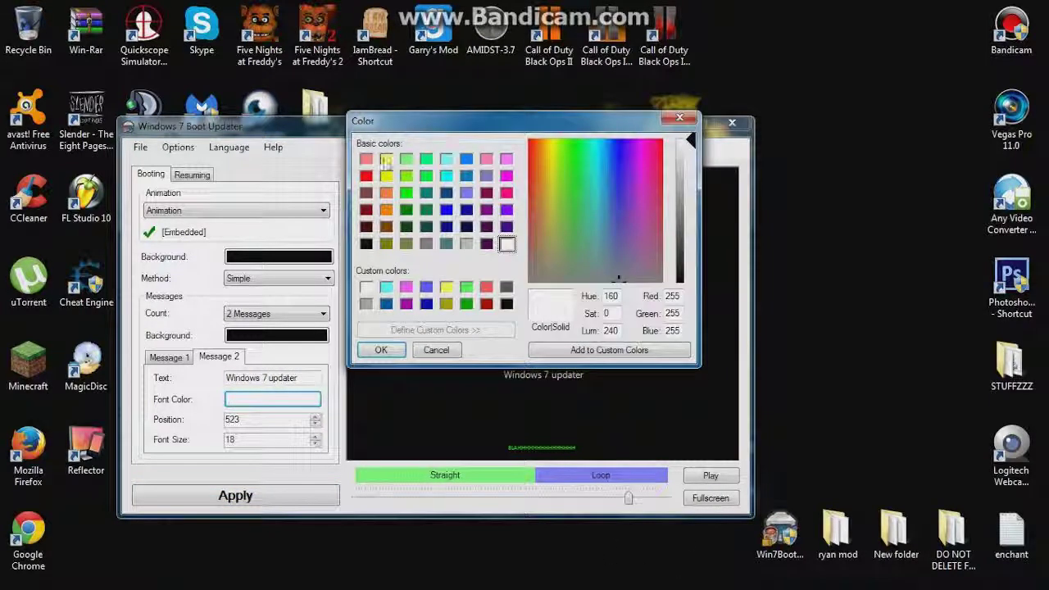
pyautogui.click(365, 160)
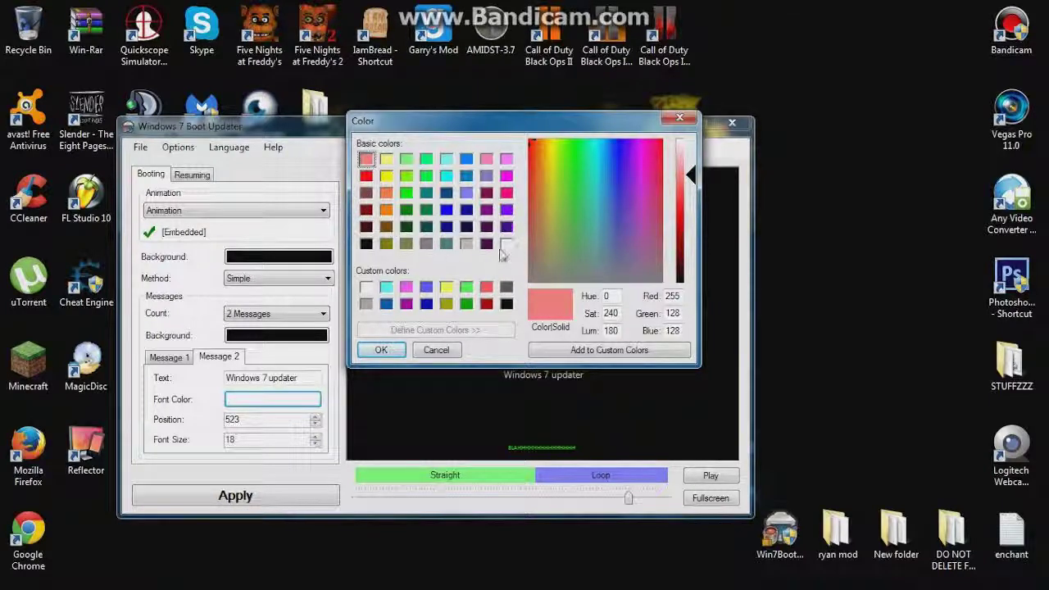
pyautogui.click(447, 159)
pyautogui.click(381, 349)
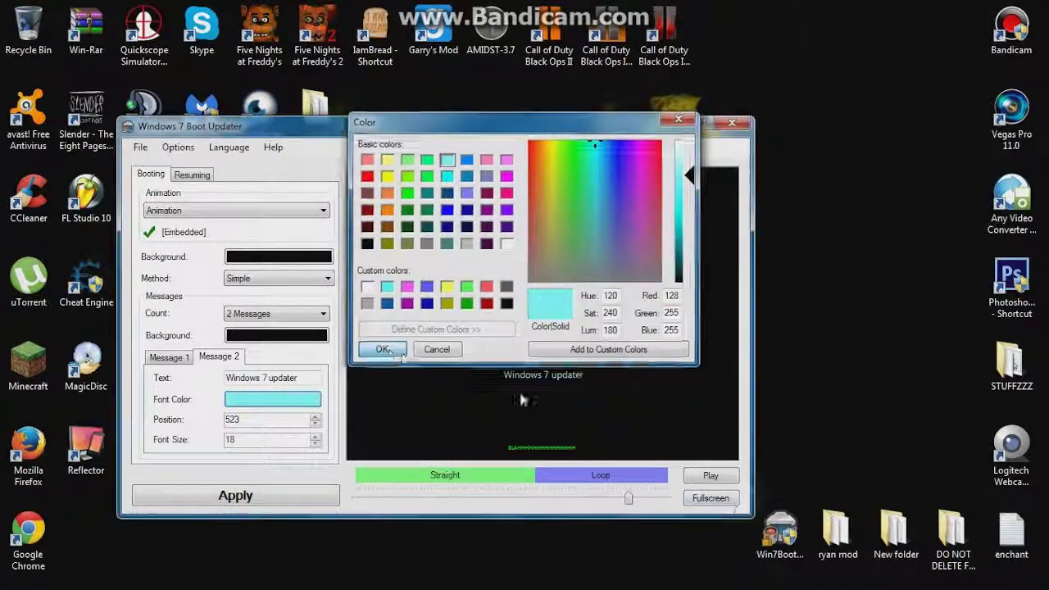
pyautogui.click(710, 498)
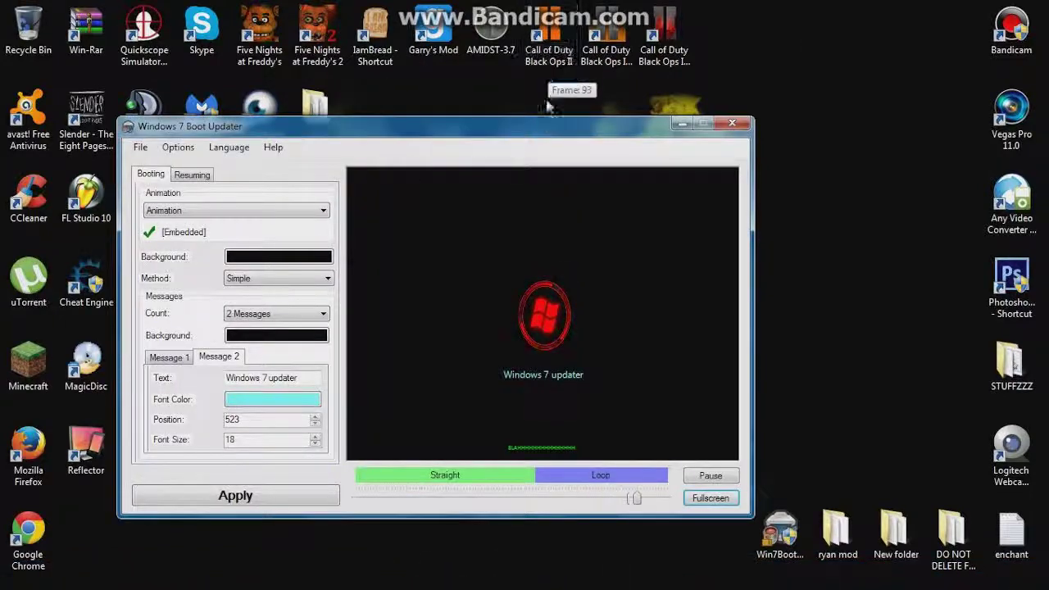
pyautogui.click(710, 476)
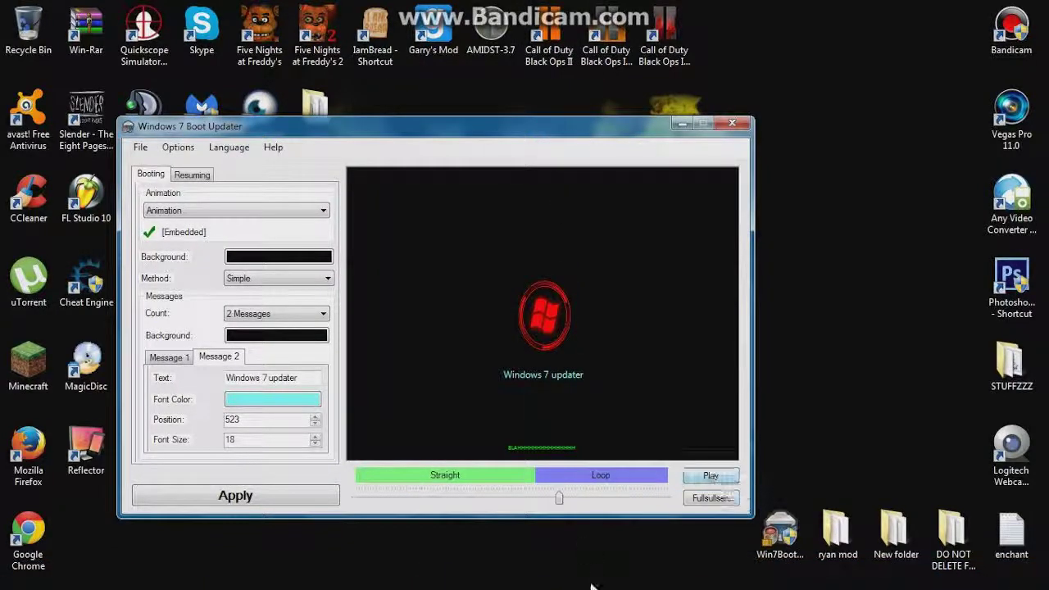
# - Close the Boot Updater window and the WinRAR window
pyautogui.click(732, 123)
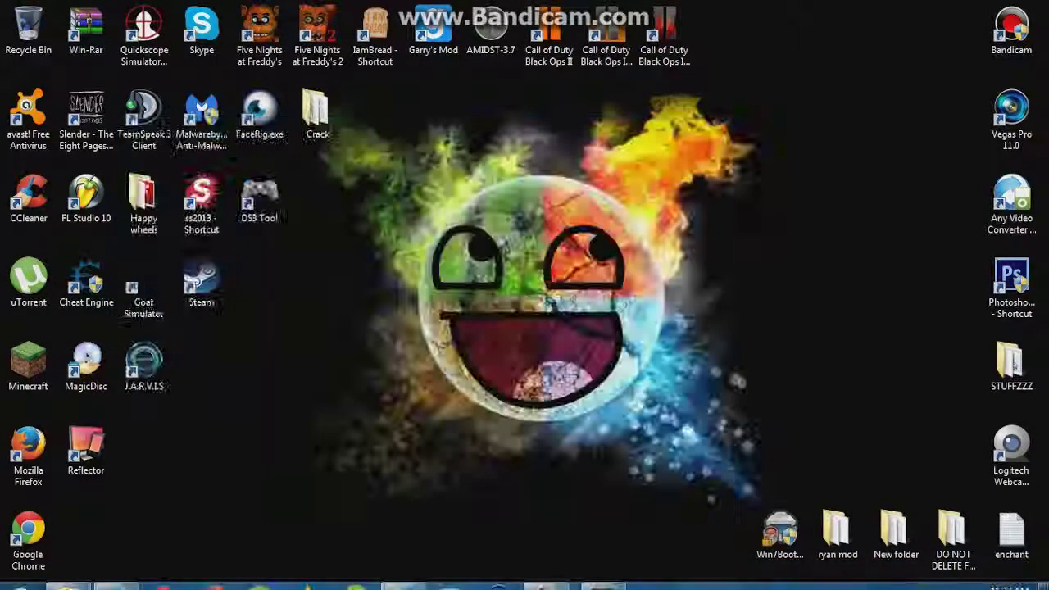
pyautogui.rightClick(594, 577)
pyautogui.click(602, 533)
pyautogui.rightClick(403, 578)
pyautogui.click(389, 537)
# - Bring Firefox back and scroll down the Need for Speed The Run Boot Animation v1.2 page
pyautogui.click(114, 578)
pyautogui.rightClick(115, 578)
pyautogui.click(459, 296)
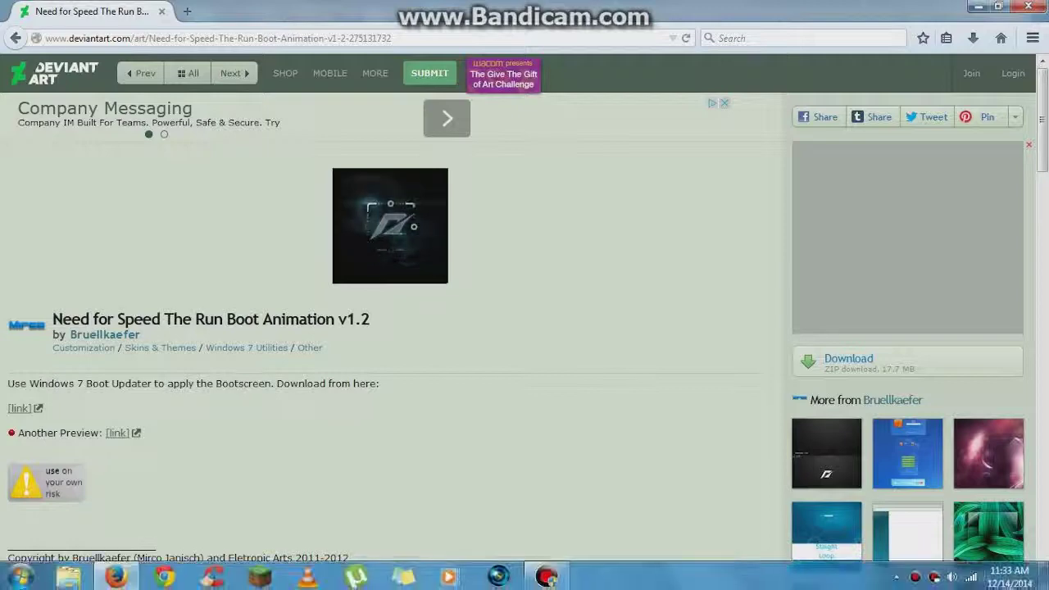
pyautogui.scroll(-5, 622, 398)
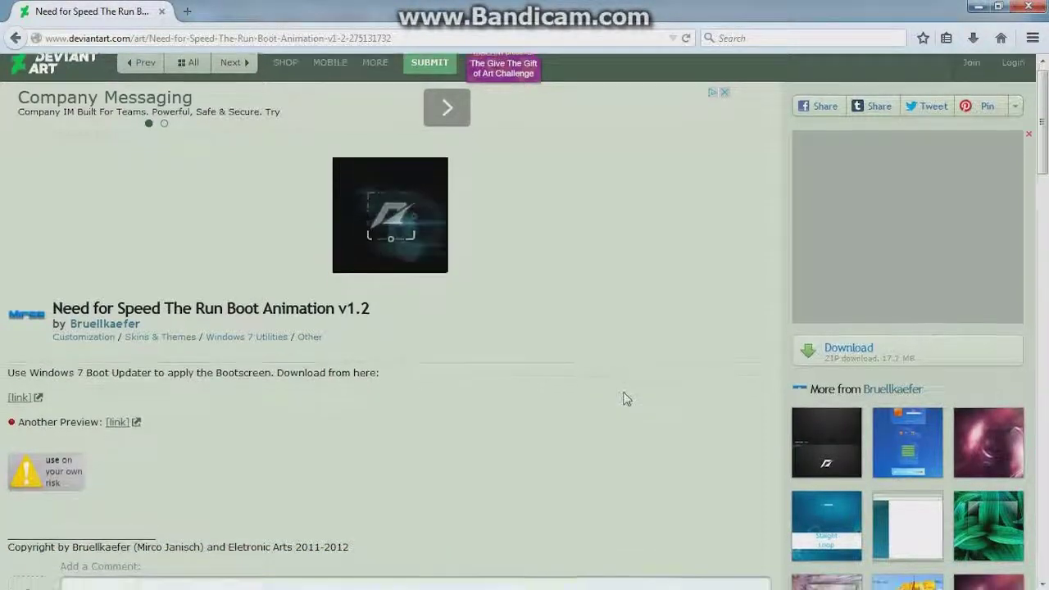
# - Minimise Firefox and launch Windows 7 Boot Updater from its desktop shortcut
pyautogui.click(1045, 584)
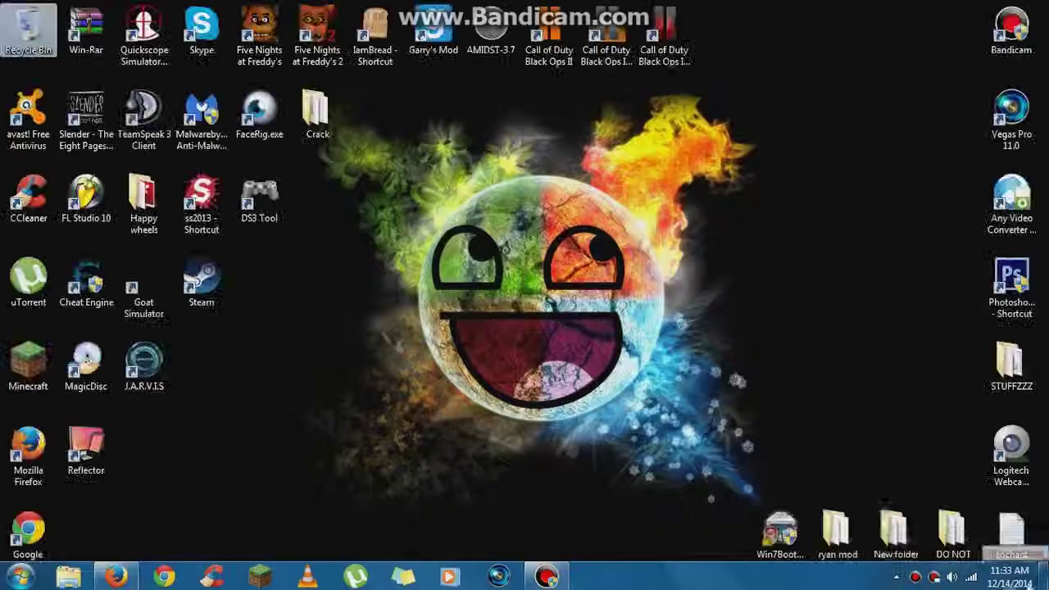
pyautogui.click(782, 532)
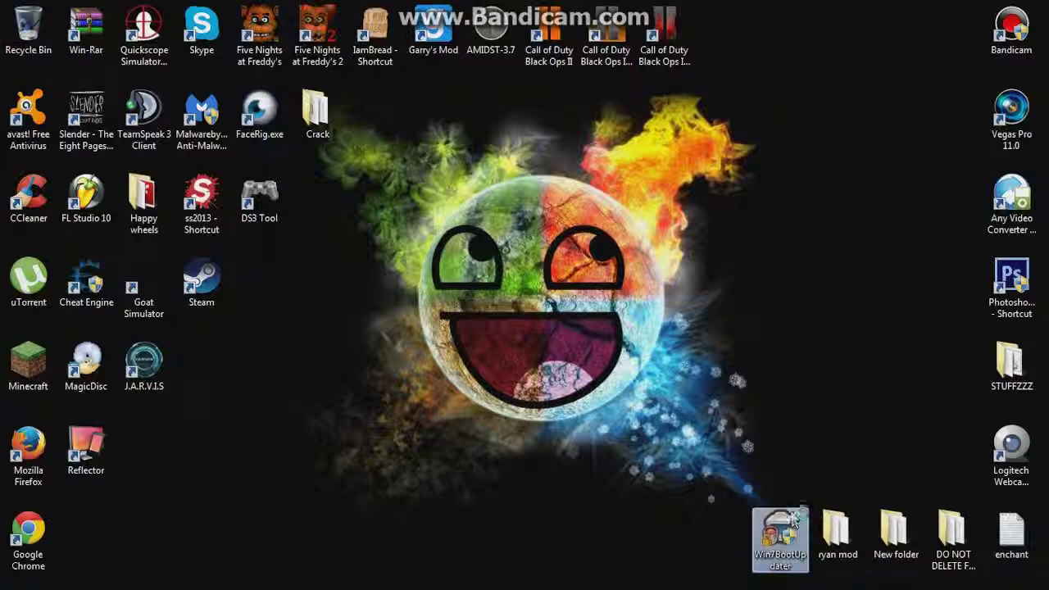
pyautogui.click(815, 439)
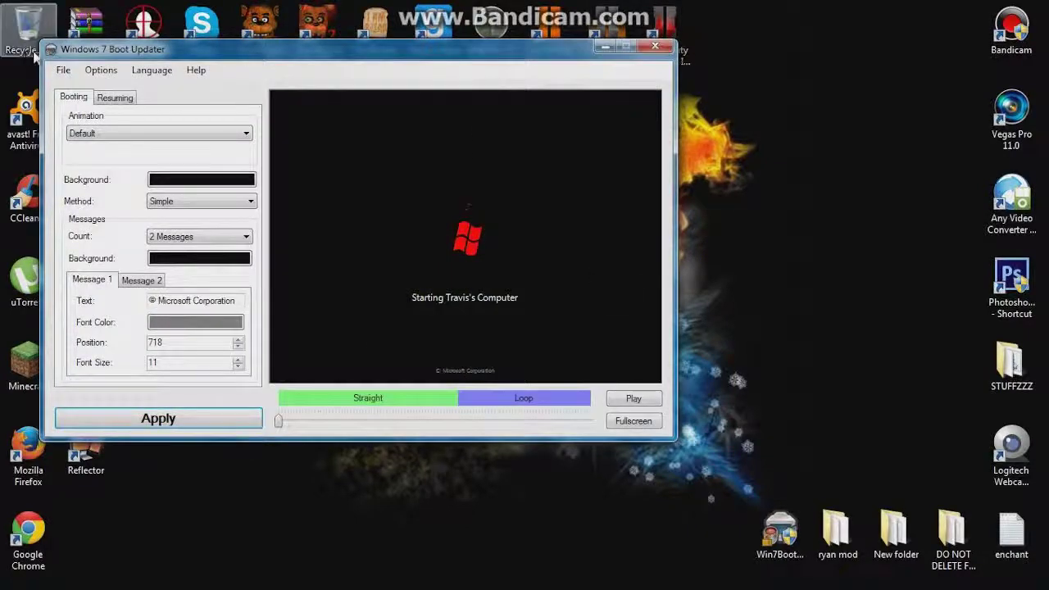
# - Choose File > Load boot skin and show the Desktop's .bs7 files
pyautogui.click(63, 71)
pyautogui.click(63, 70)
pyautogui.click(63, 71)
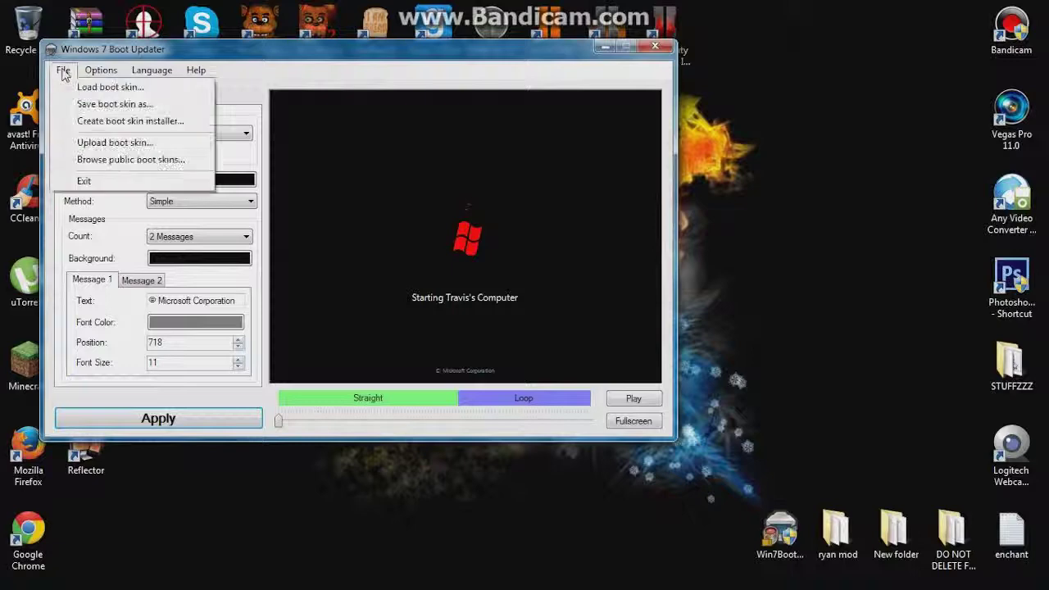
pyautogui.click(72, 87)
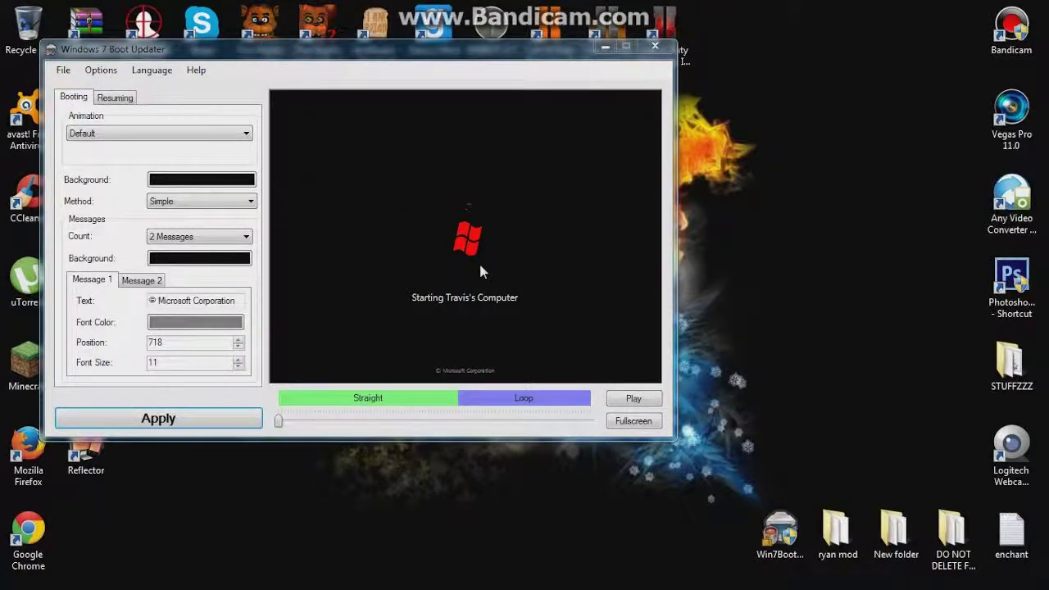
pyautogui.click(106, 167)
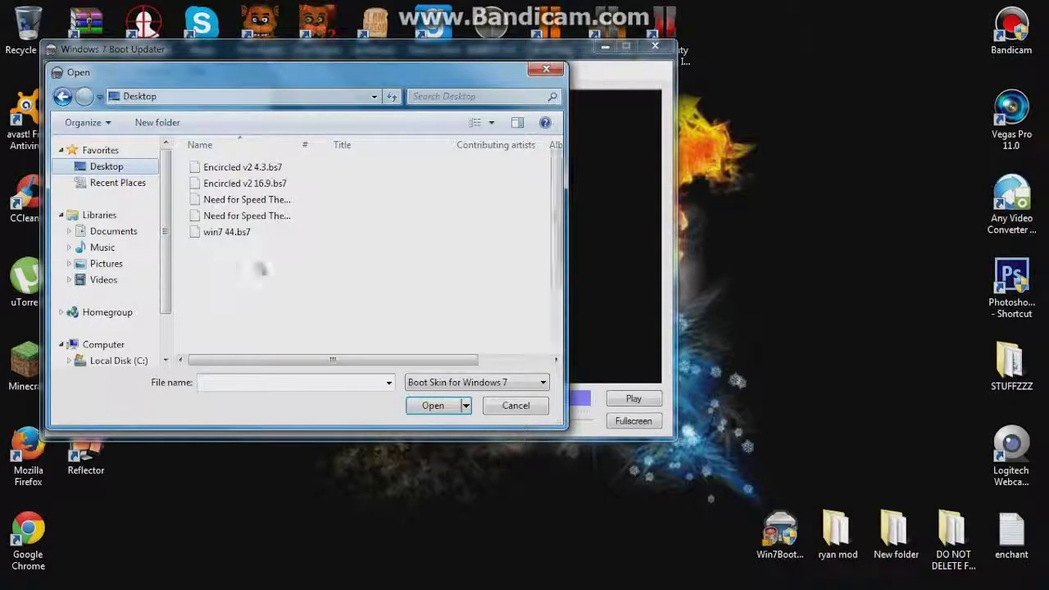
# - Look inside the Desktop's New folder for skin files, then cancel the Open dialog
pyautogui.scroll(-5, 271, 287)
pyautogui.click(279, 342)
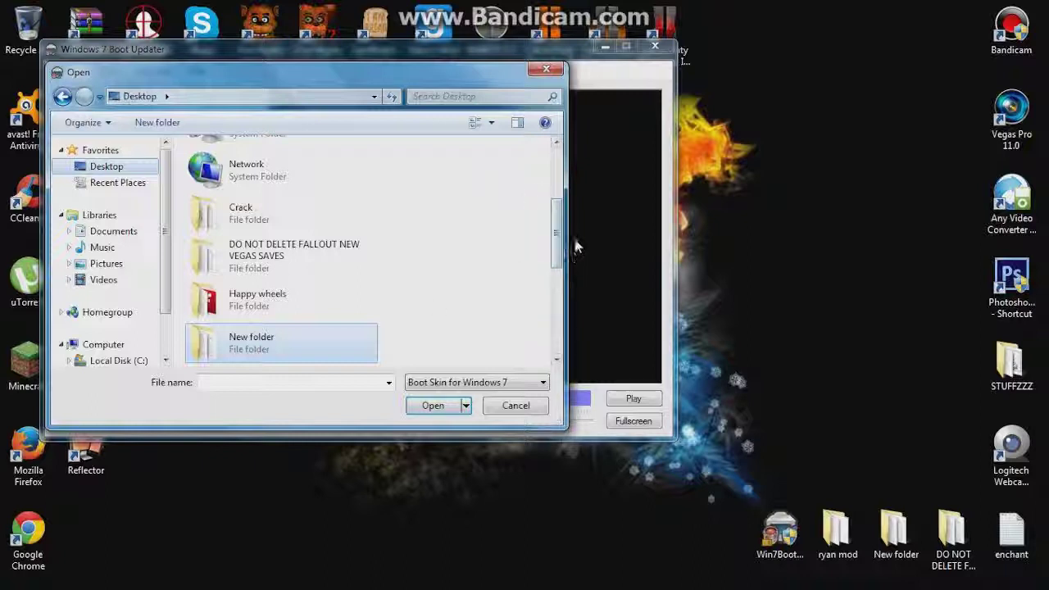
pyautogui.scroll(-2, 401, 246)
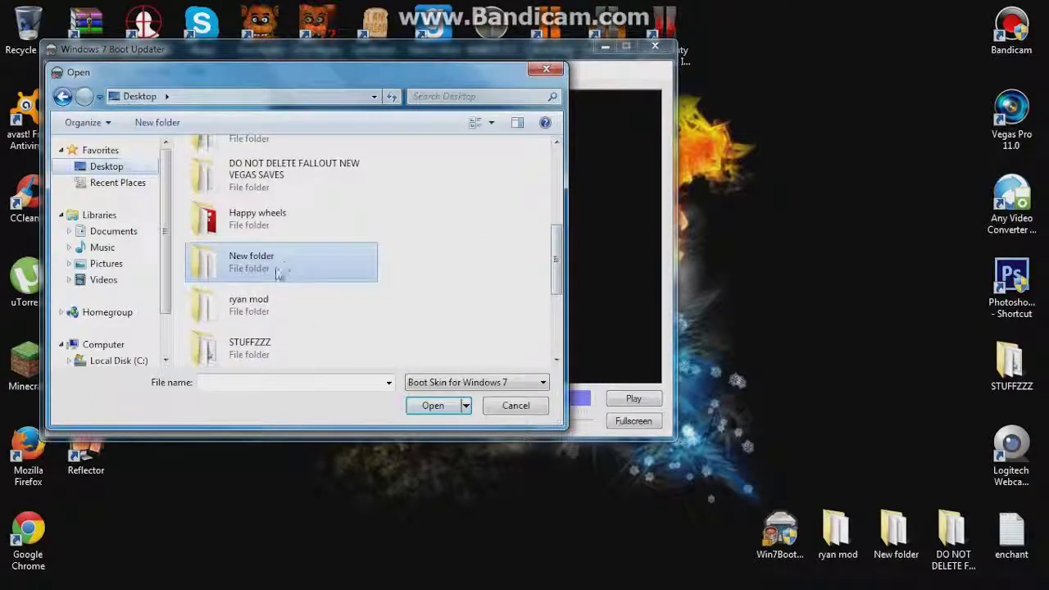
pyautogui.doubleClick(299, 259)
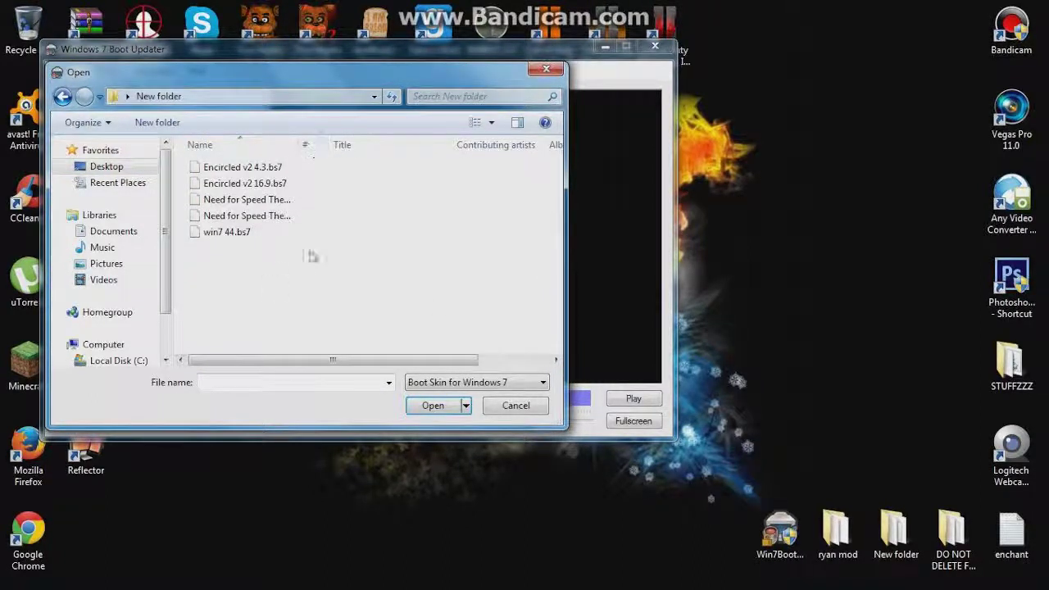
pyautogui.click(544, 71)
# - Reopen the Open dialog, select Encircled v2 4.3.bs7, clear the name, cancel, and close the program
pyautogui.click(63, 69)
pyautogui.click(63, 69)
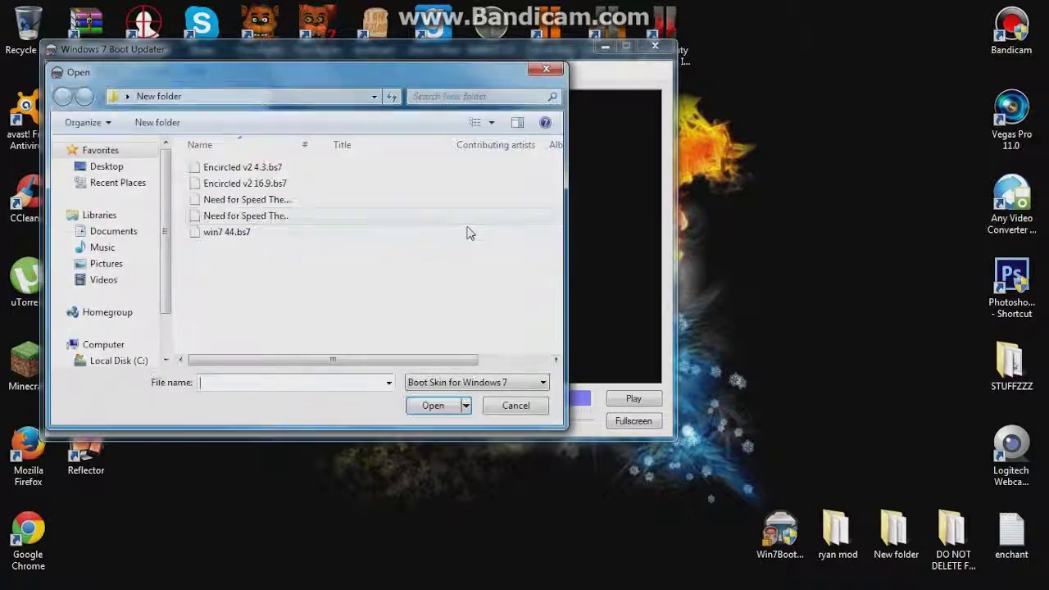
pyautogui.click(321, 169)
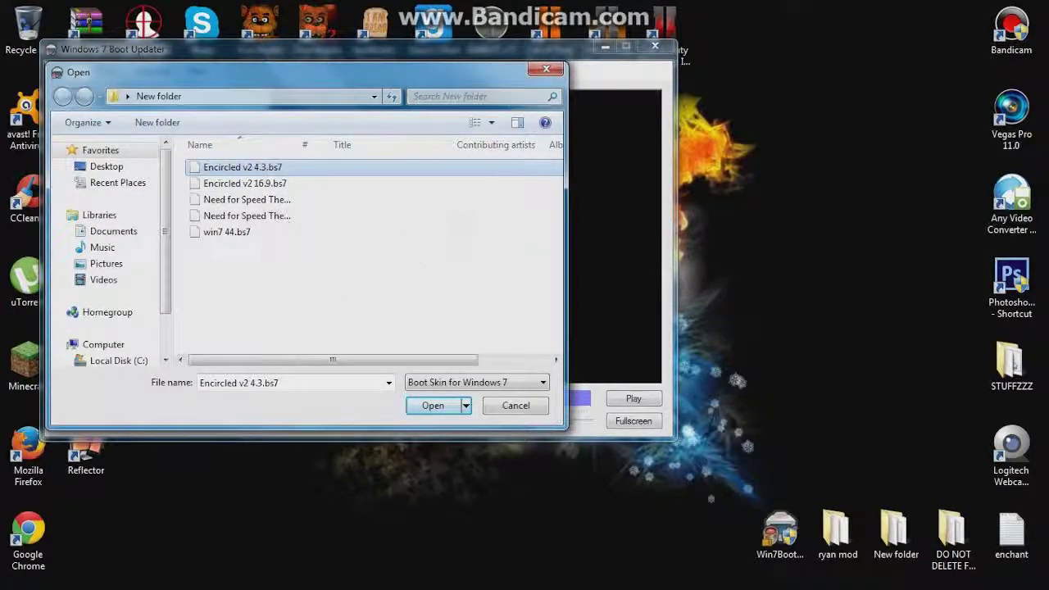
pyautogui.click(239, 383)
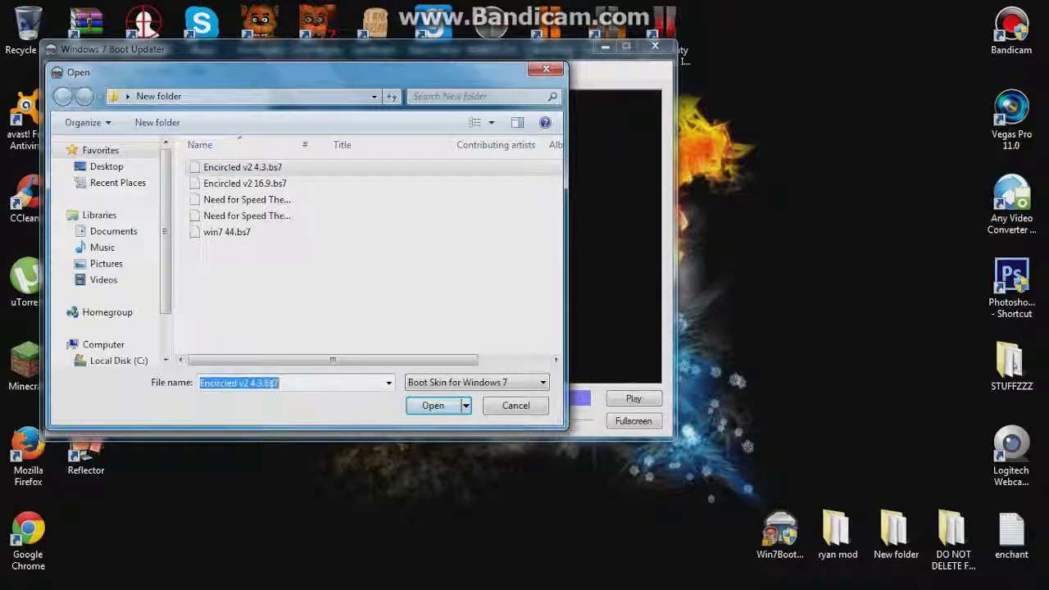
pyautogui.press('BackSpace')
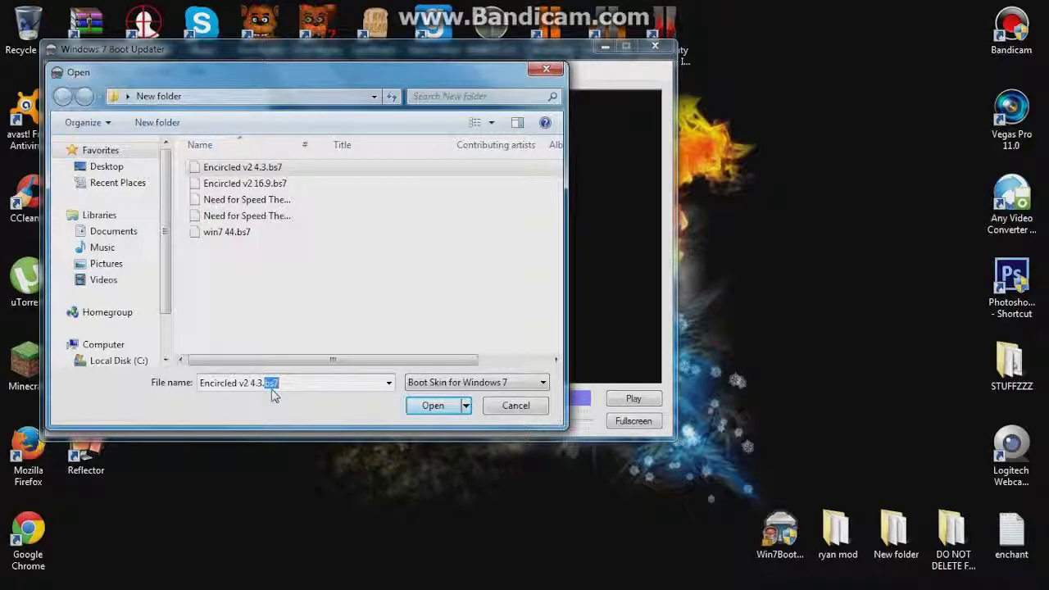
pyautogui.click(546, 68)
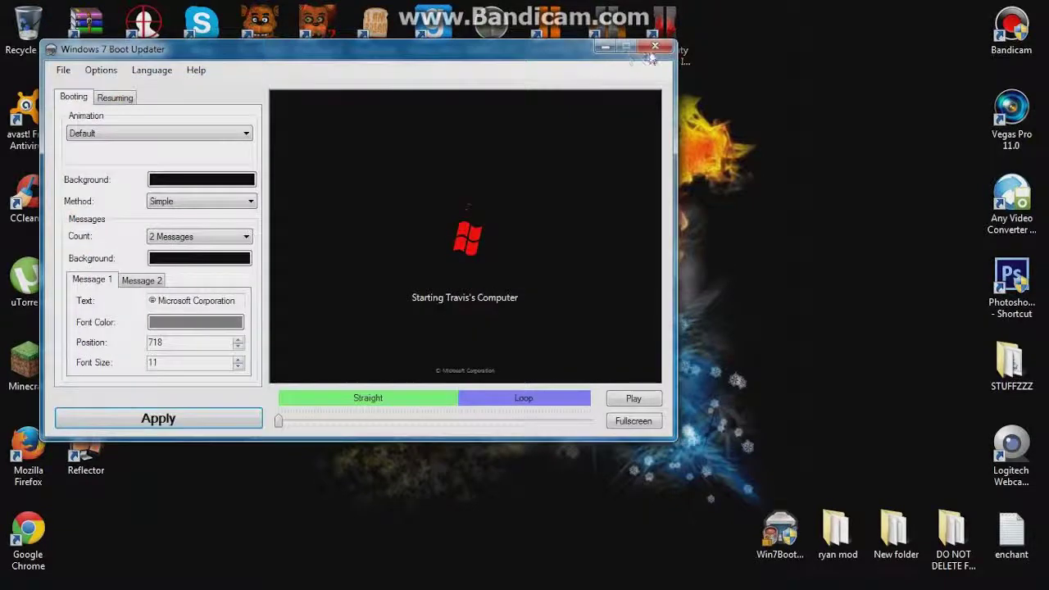
pyautogui.click(655, 47)
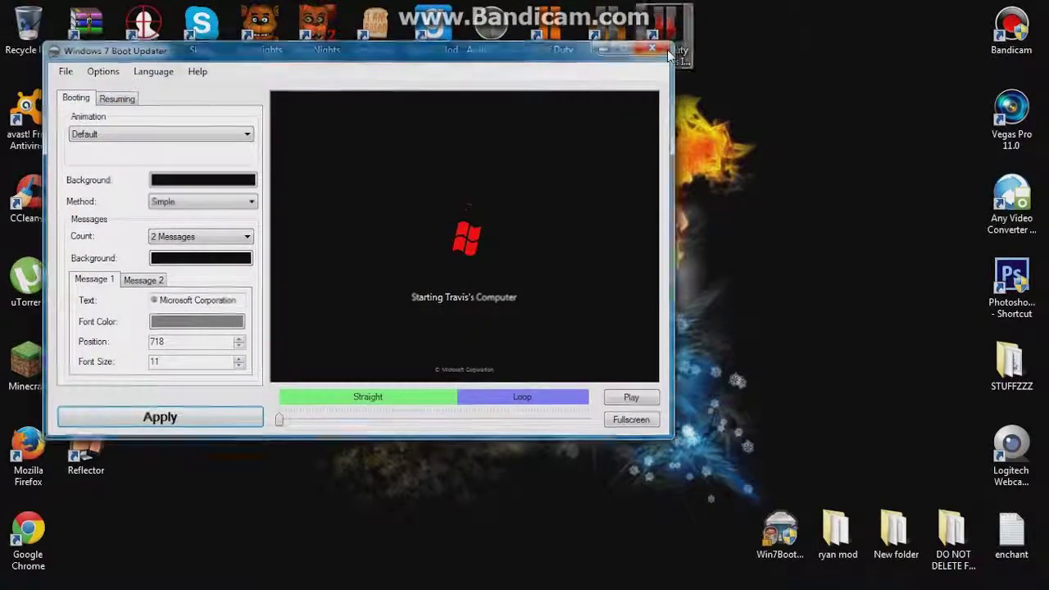
pyautogui.click(430, 33)
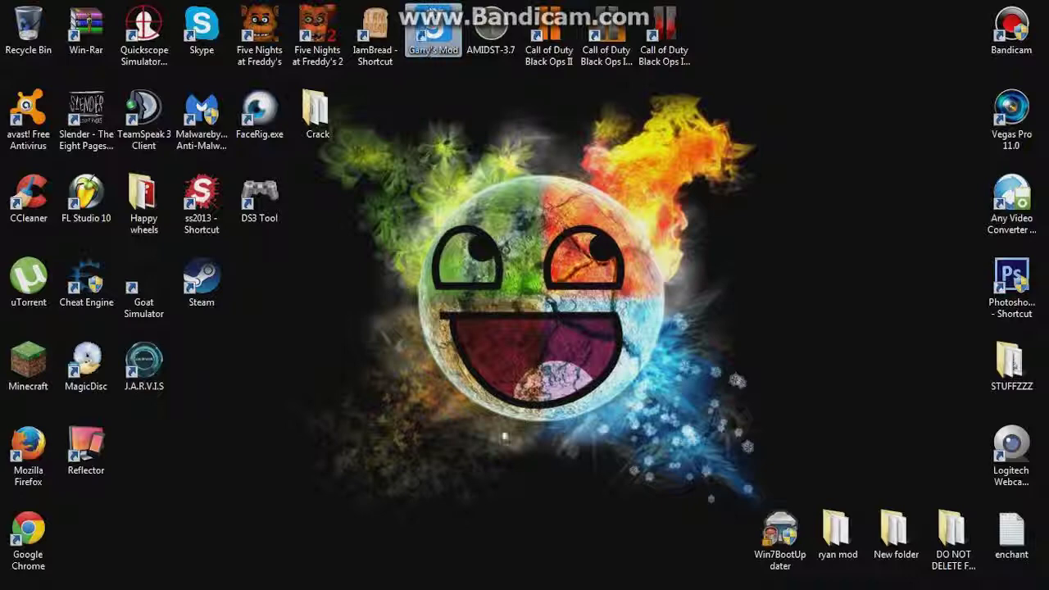
# - Return Firefox to the DeviantArt 'windows 7 boot' search results
pyautogui.moveTo(564, 582)
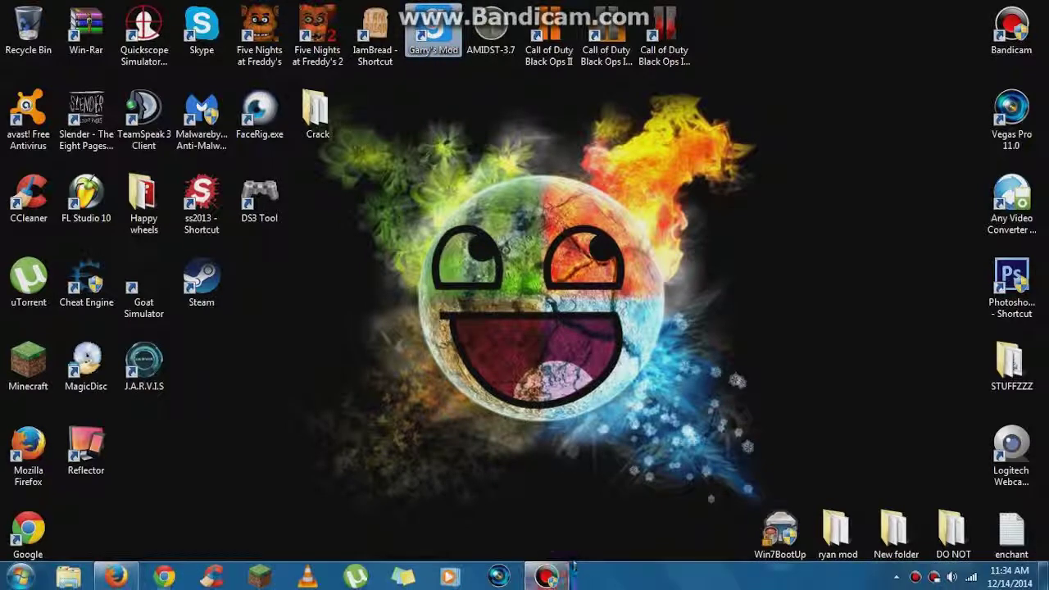
pyautogui.click(115, 577)
pyautogui.scroll(-3, 385, 328)
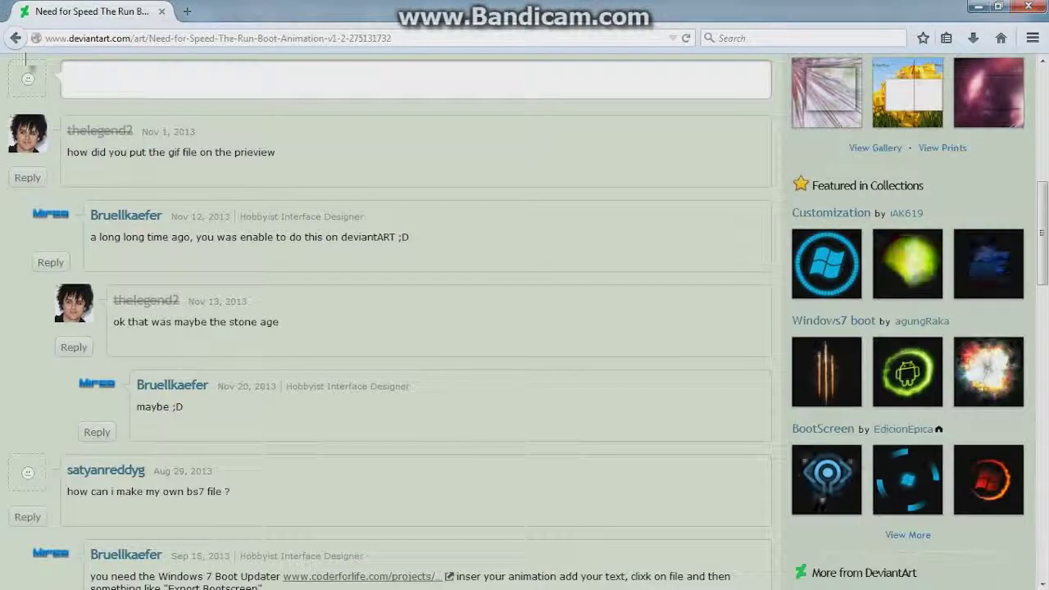
pyautogui.click(18, 41)
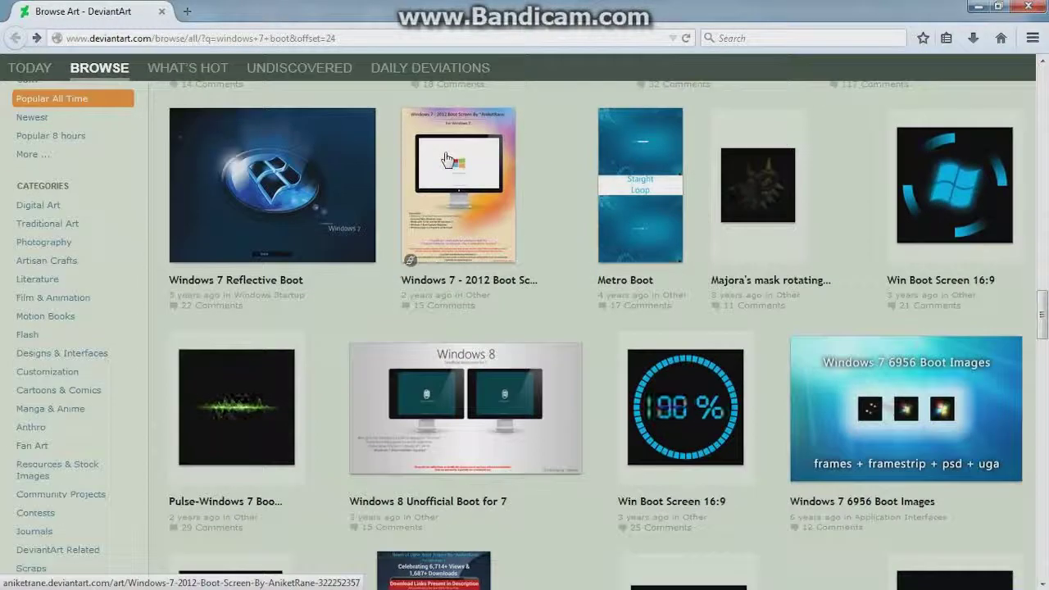
# - Scroll through the boot screen skin thumbnails, then drag back to the top of the results
pyautogui.scroll(-2, 728, 416)
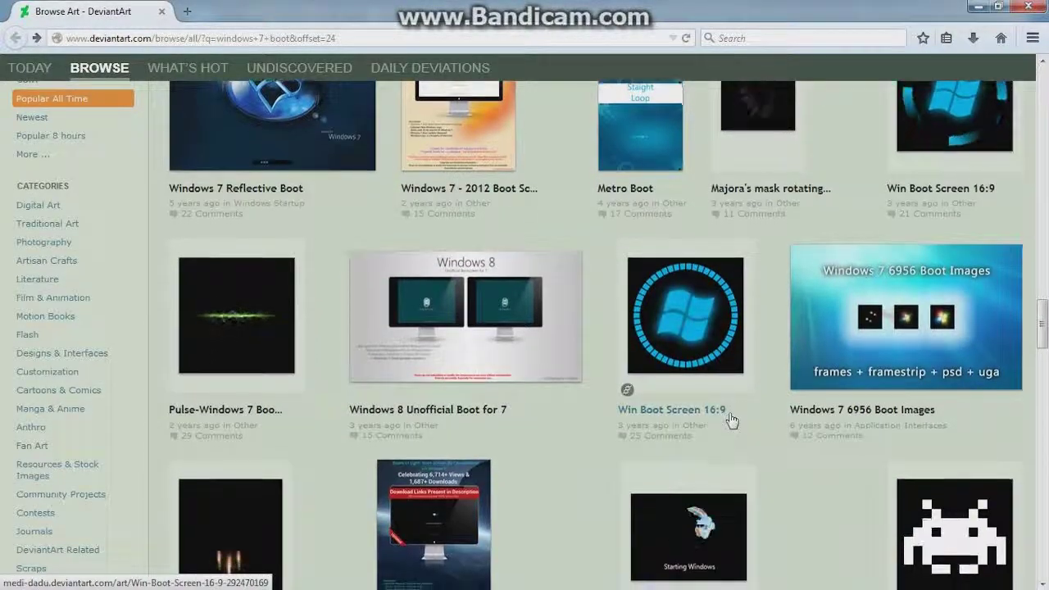
pyautogui.scroll(-2, 731, 420)
pyautogui.scroll(-2, 704, 414)
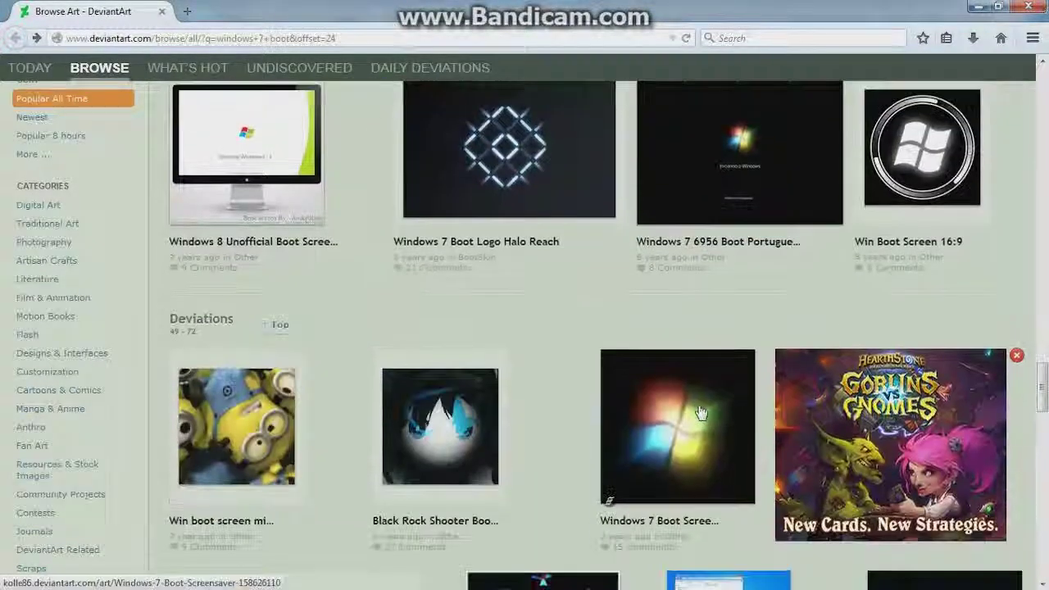
pyautogui.scroll(-3, 698, 412)
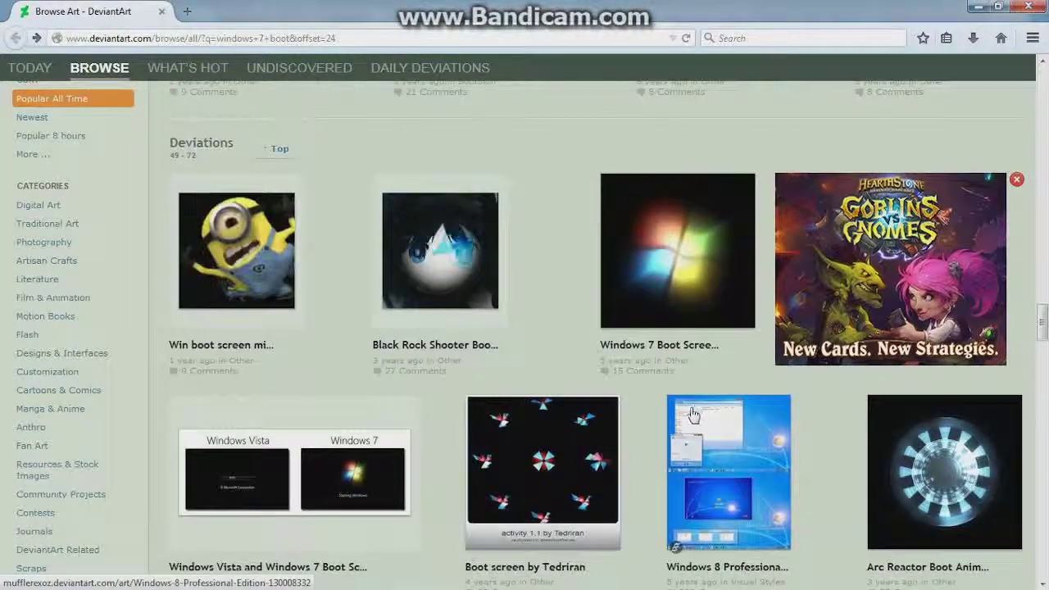
pyautogui.scroll(-3, 693, 414)
pyautogui.scroll(-3, 690, 414)
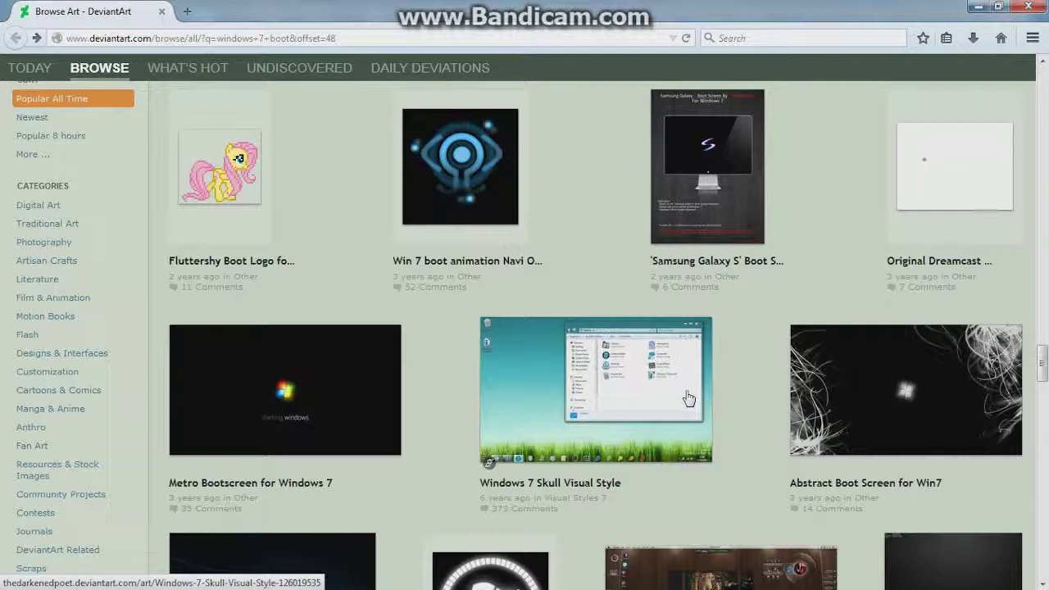
pyautogui.scroll(-3, 684, 396)
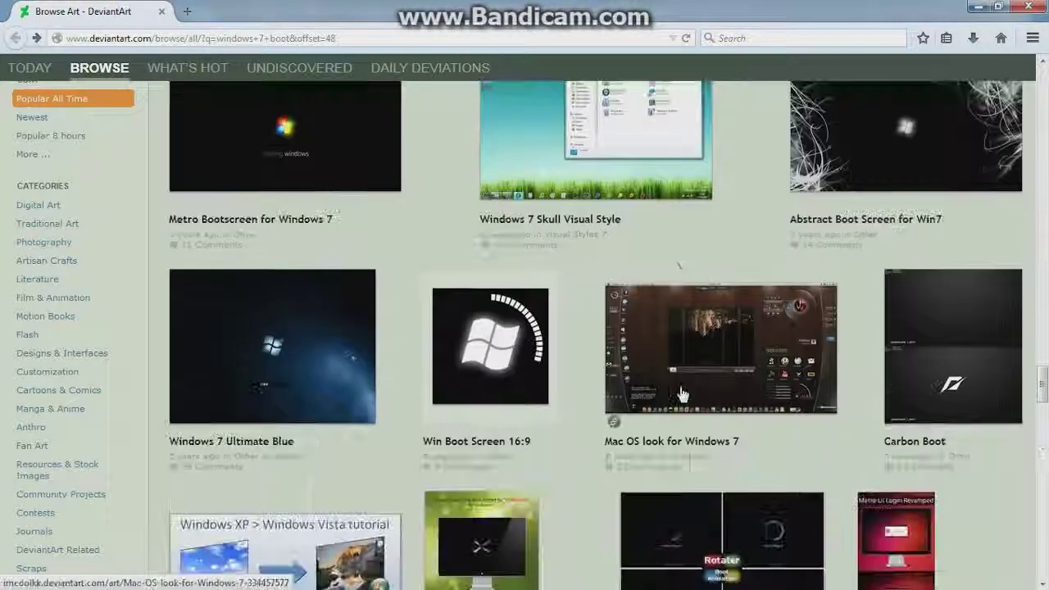
pyautogui.scroll(-3, 685, 396)
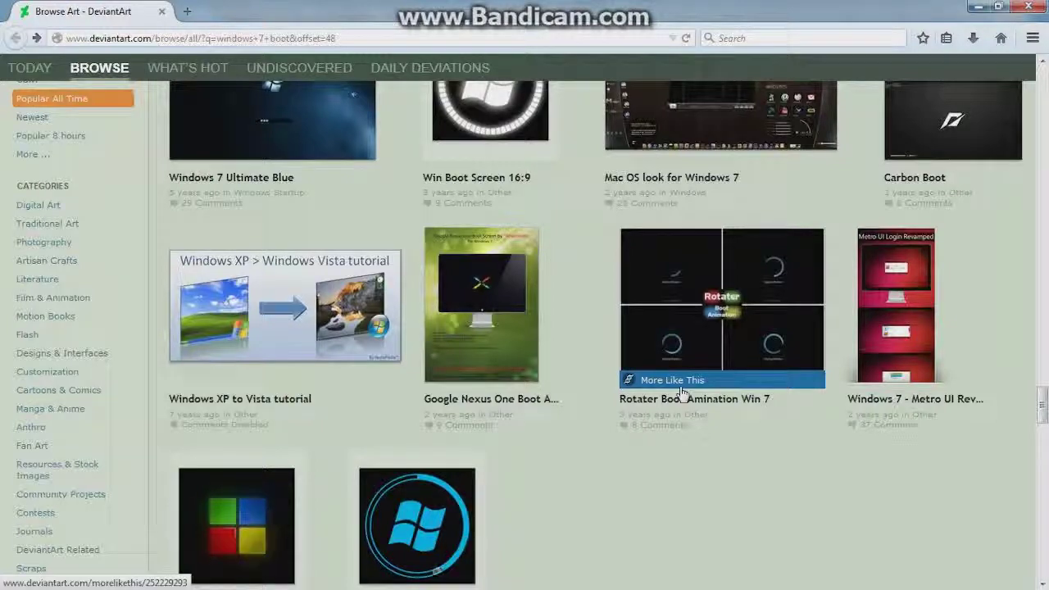
pyautogui.scroll(-4, 680, 392)
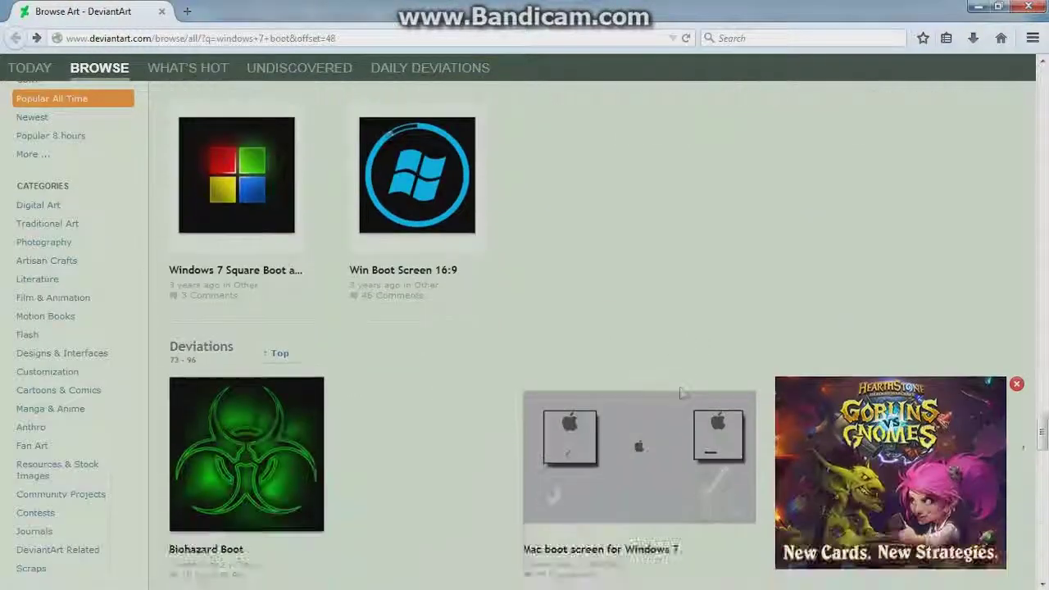
pyautogui.scroll(-3, 680, 391)
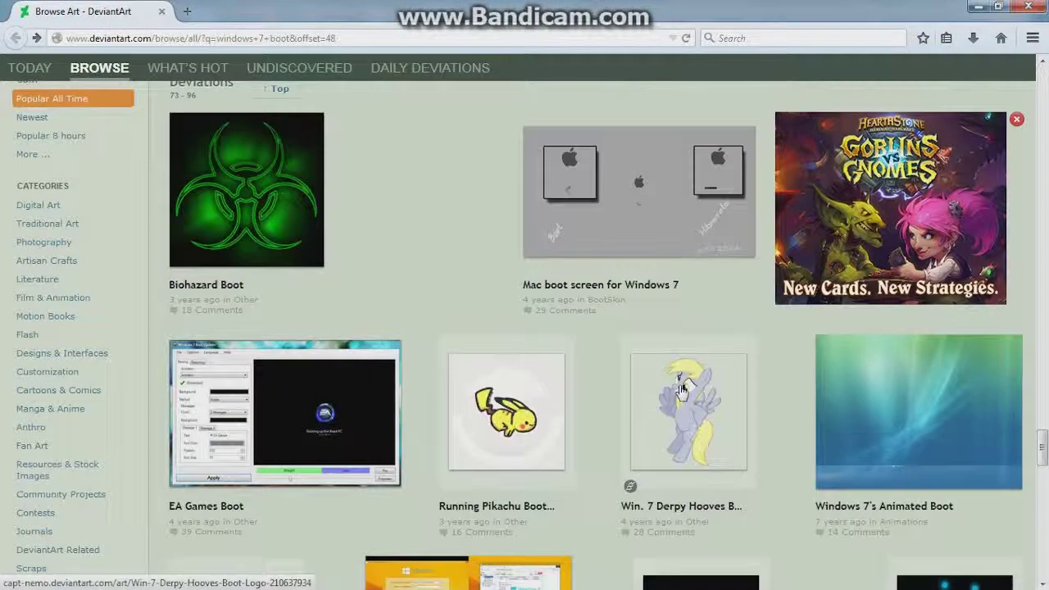
pyautogui.scroll(-3, 680, 392)
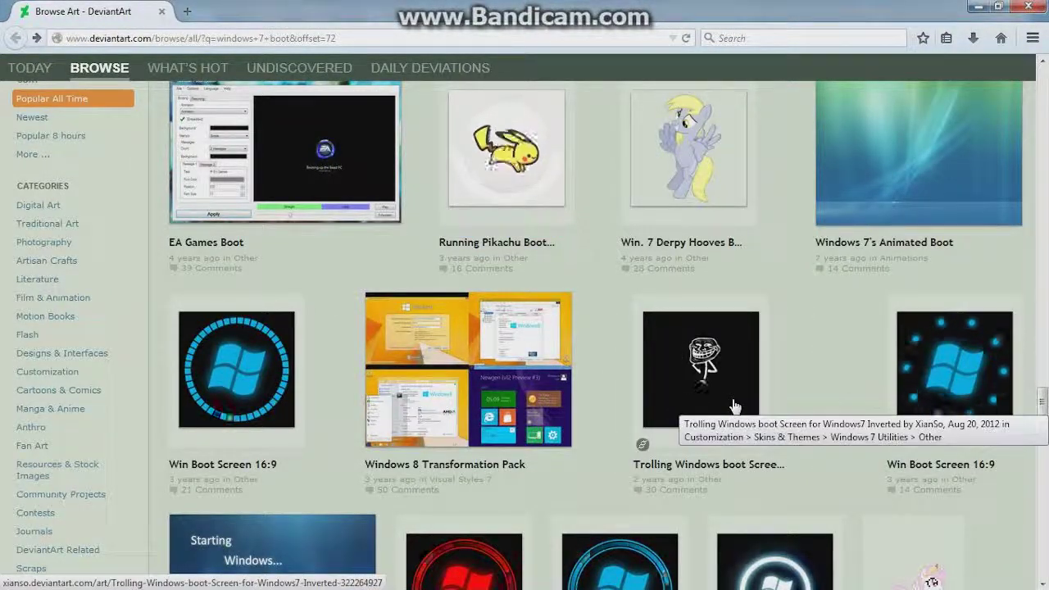
pyautogui.scroll(-4, 837, 399)
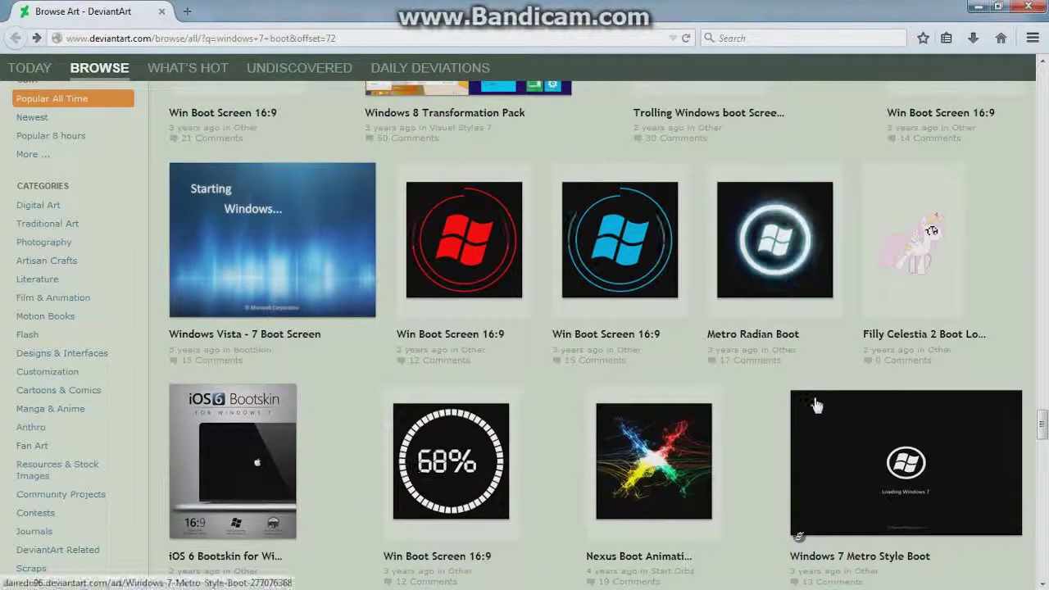
pyautogui.scroll(-3, 815, 405)
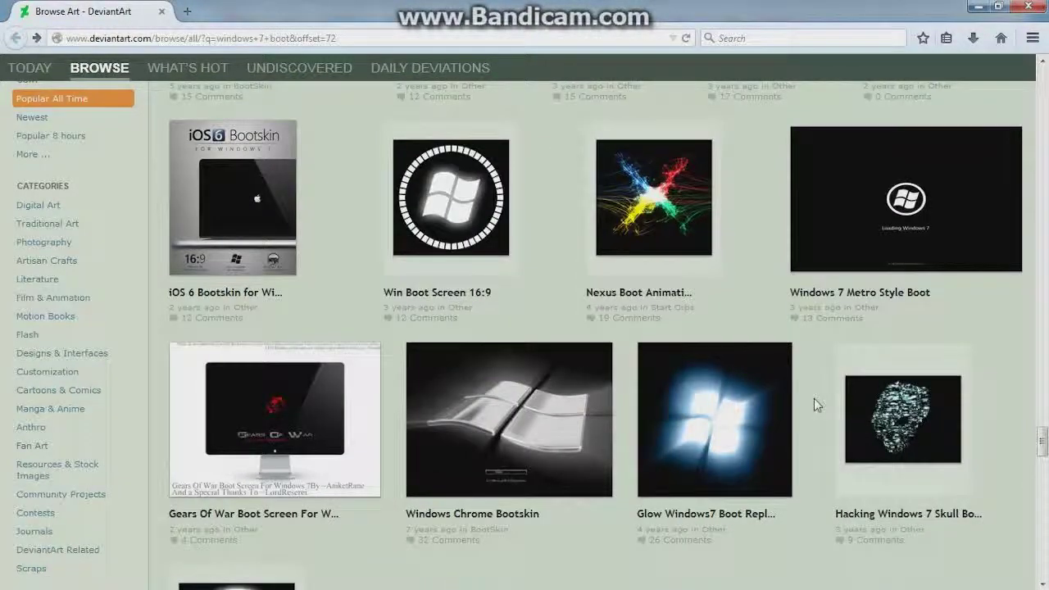
pyautogui.scroll(-3, 814, 398)
pyautogui.scroll(-4, 811, 391)
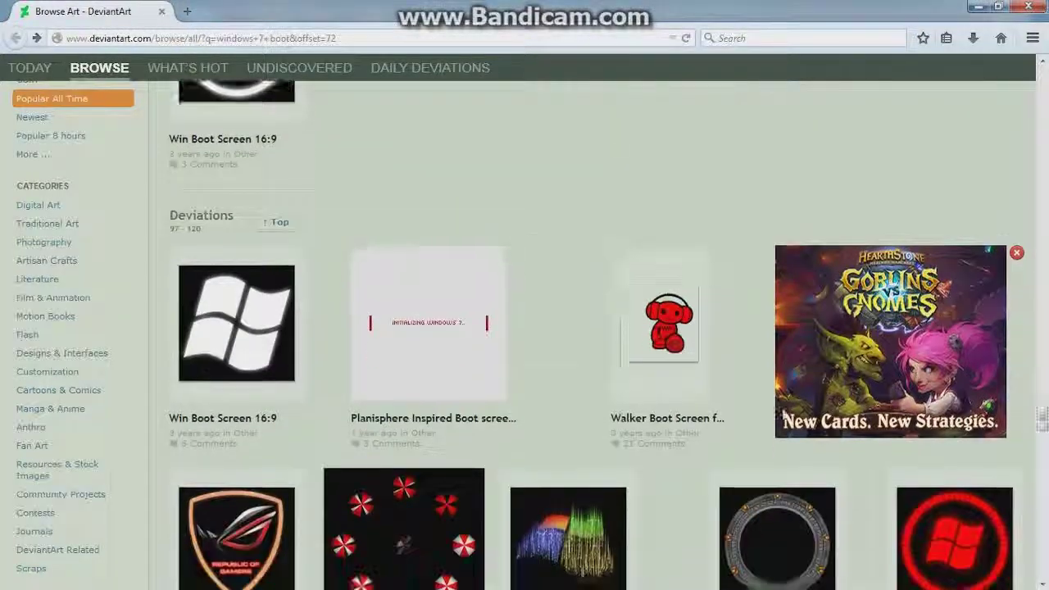
pyautogui.scroll(-1, 715, 313)
pyautogui.scroll(-2, 716, 315)
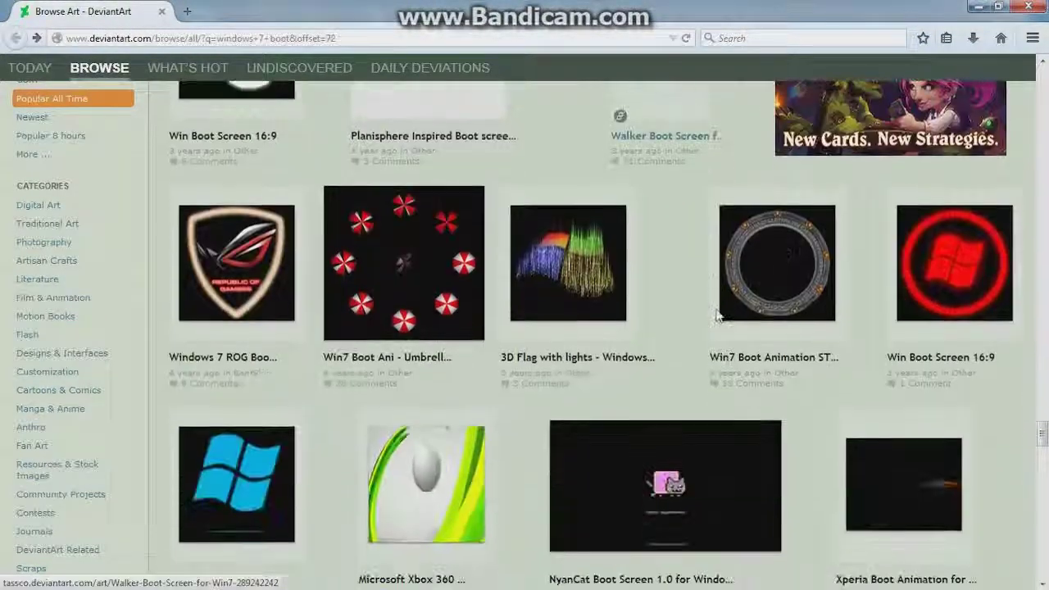
pyautogui.scroll(-1, 451, 460)
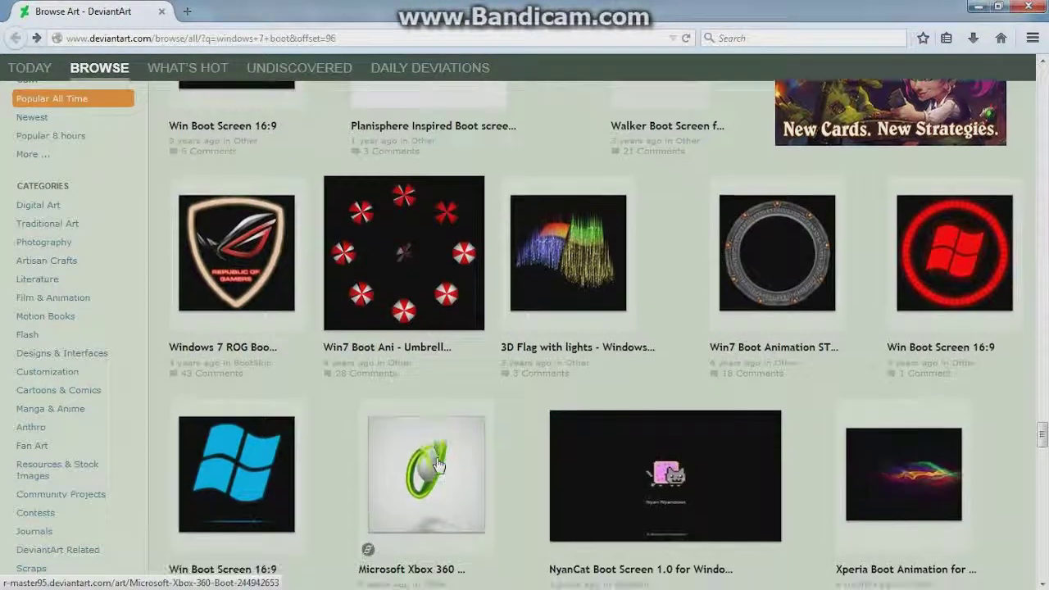
pyautogui.scroll(-5, 477, 444)
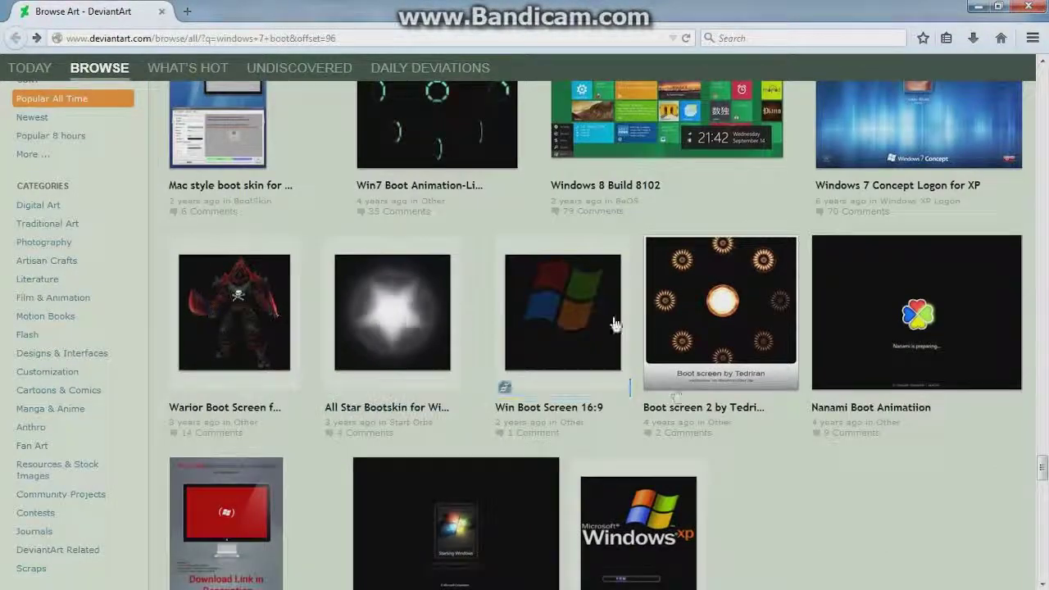
pyautogui.scroll(-6, 798, 427)
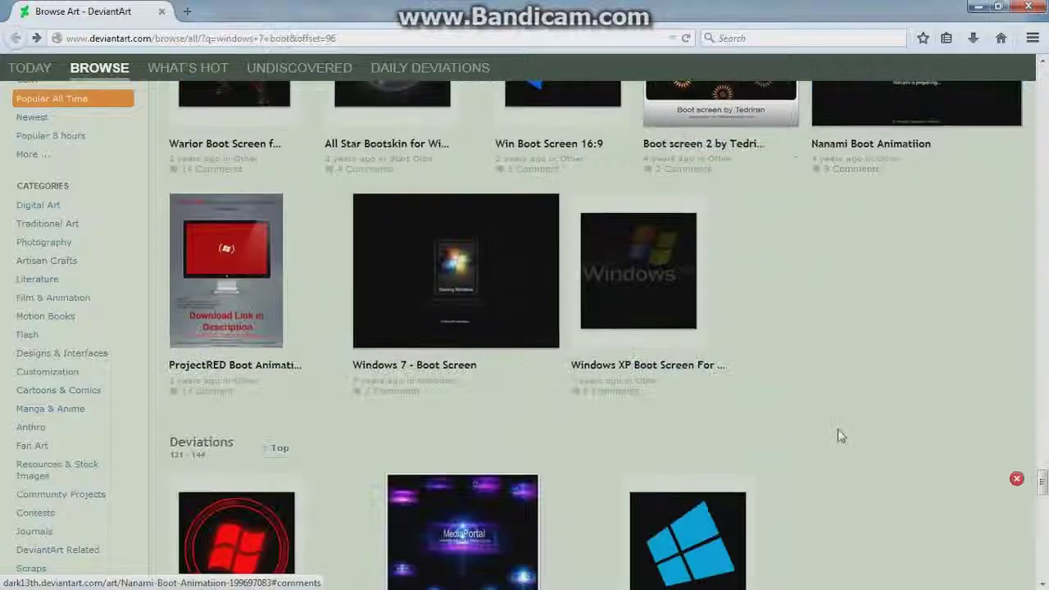
pyautogui.scroll(-3, 806, 422)
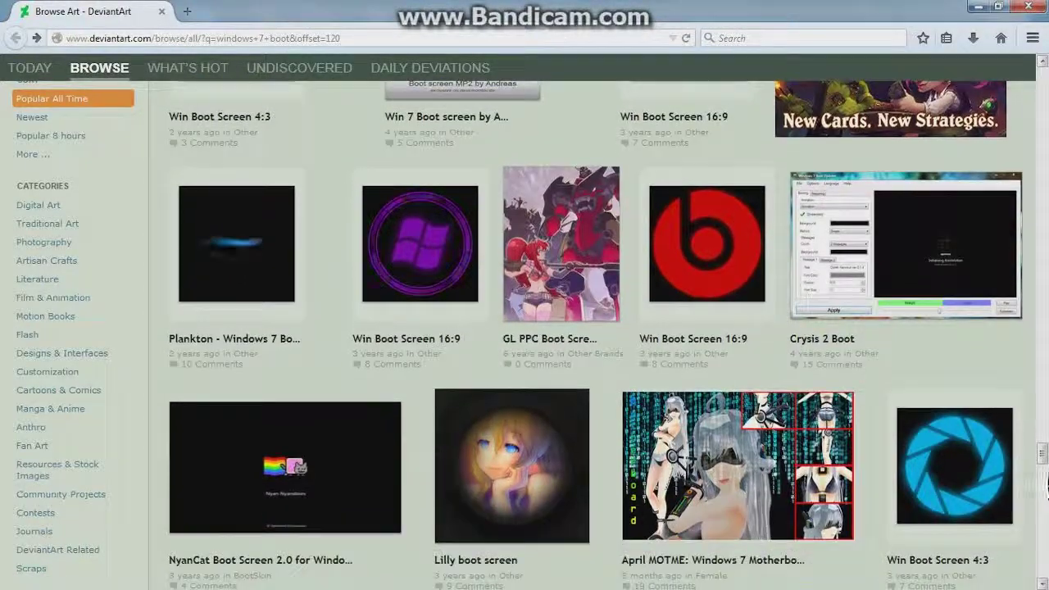
pyautogui.moveTo(1044, 456); pyautogui.dragTo(1044, 79)
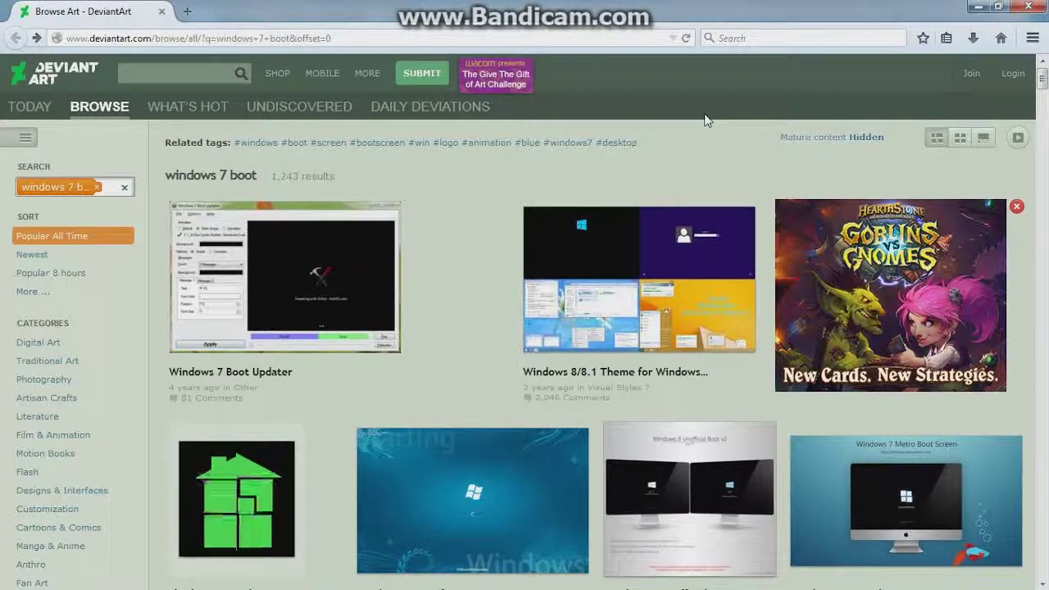